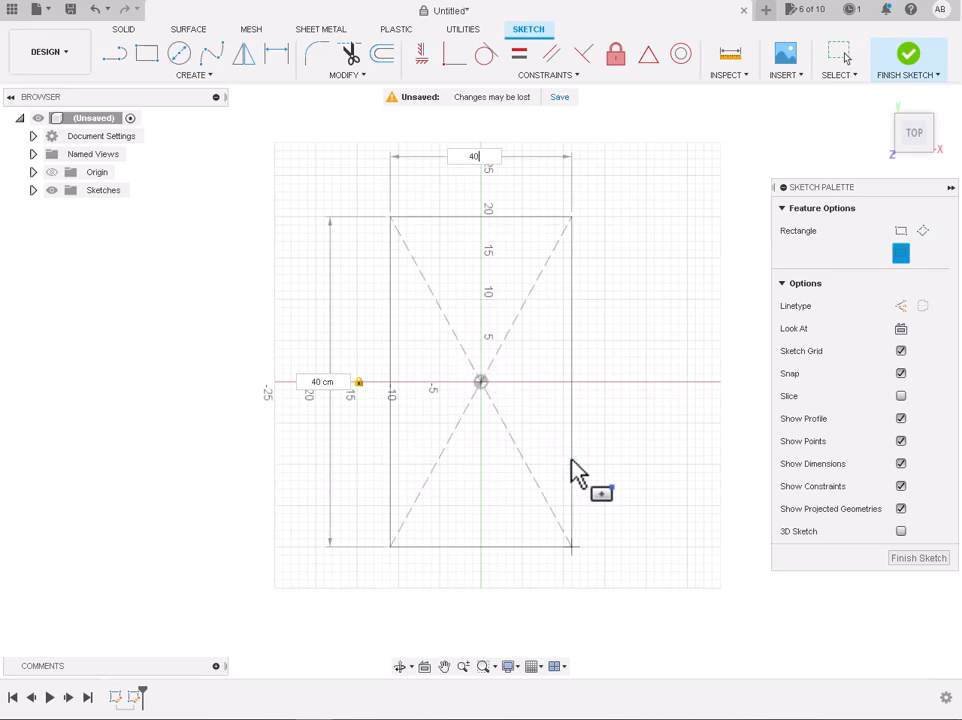
Step: Complete the centre rectangle at 40 by 40 cm and finish the sketch
{"action": "key", "text": "Tab"}
{"action": "key", "text": "Return"}
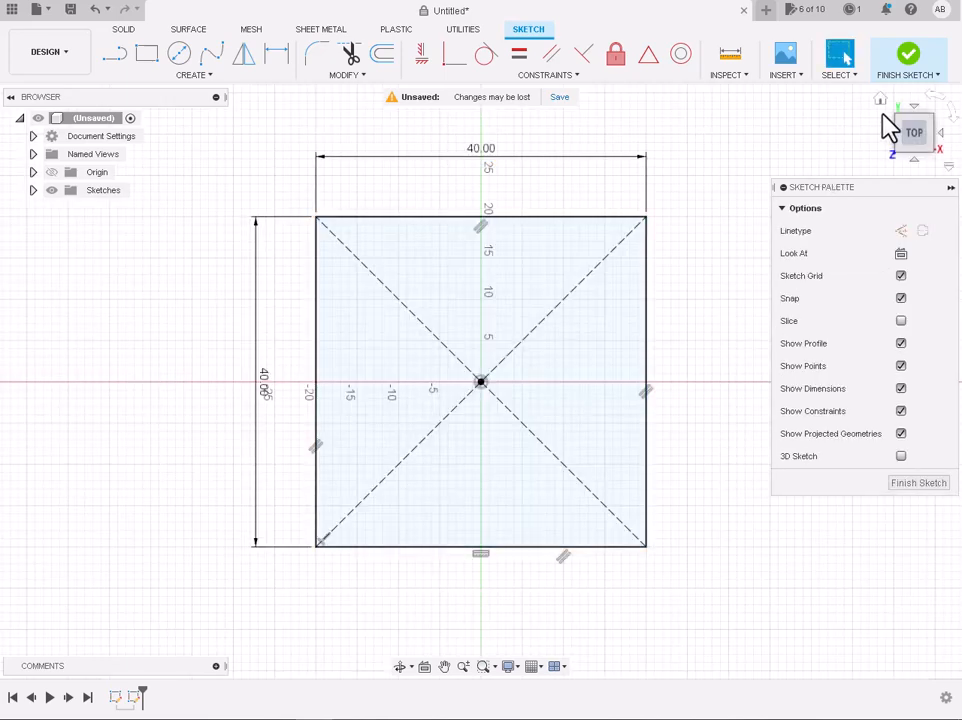
{"action": "left_click", "coordinate": [881, 100]}
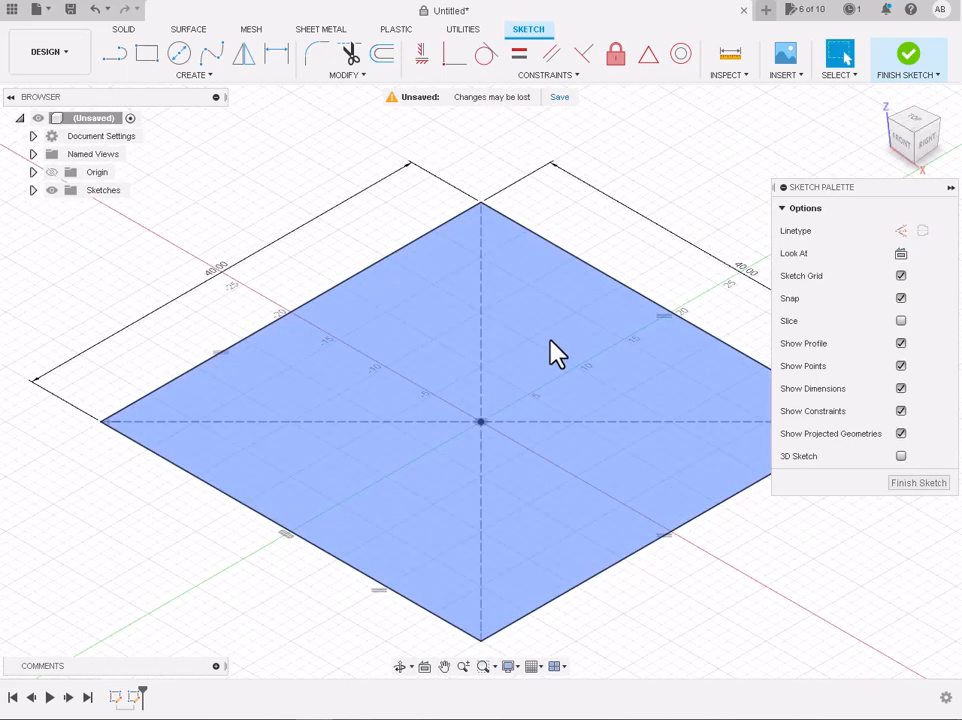
{"action": "left_click", "coordinate": [556, 352]}
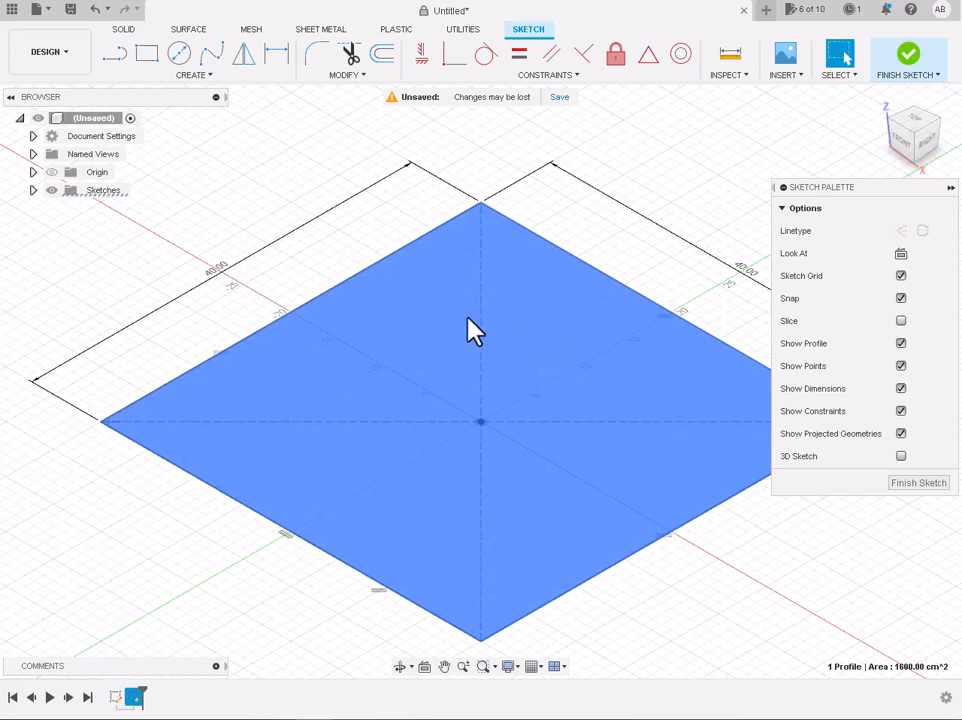
{"action": "left_click", "coordinate": [910, 56]}
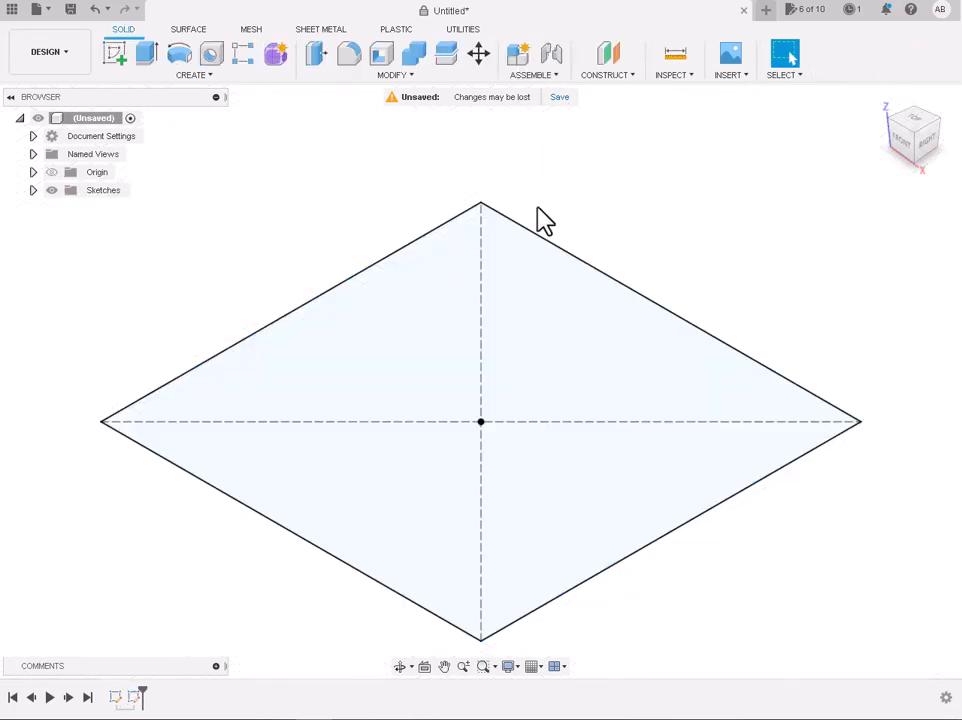
Step: Extrude the square profile downward by -20 cm as a new body
{"action": "left_click", "coordinate": [580, 333]}
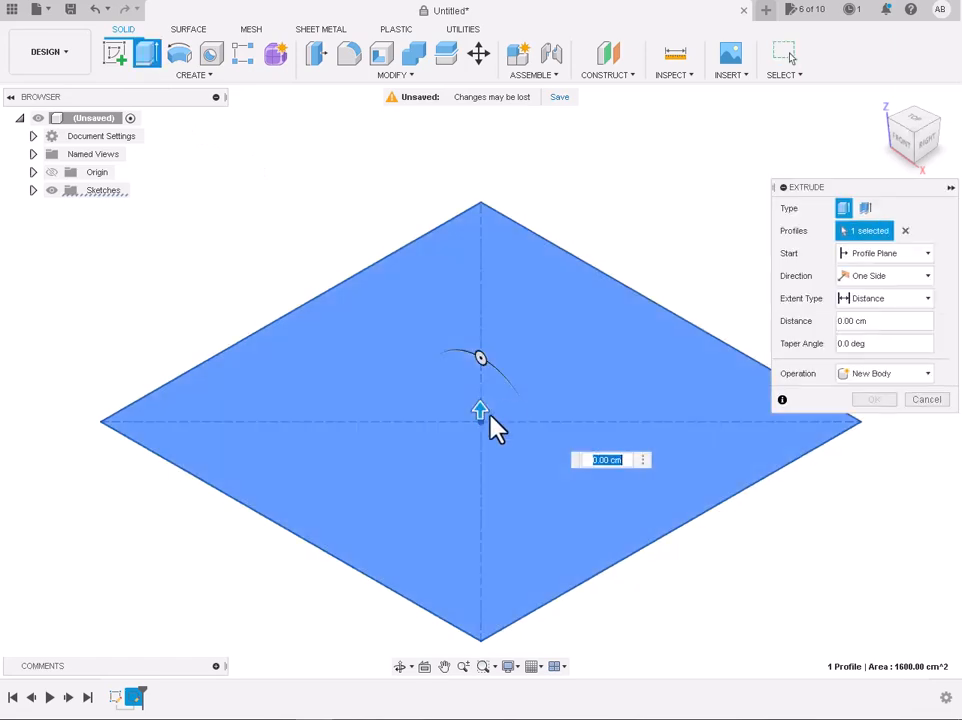
{"action": "left_click_drag", "start_coordinate": [481, 410], "coordinate": [500, 530]}
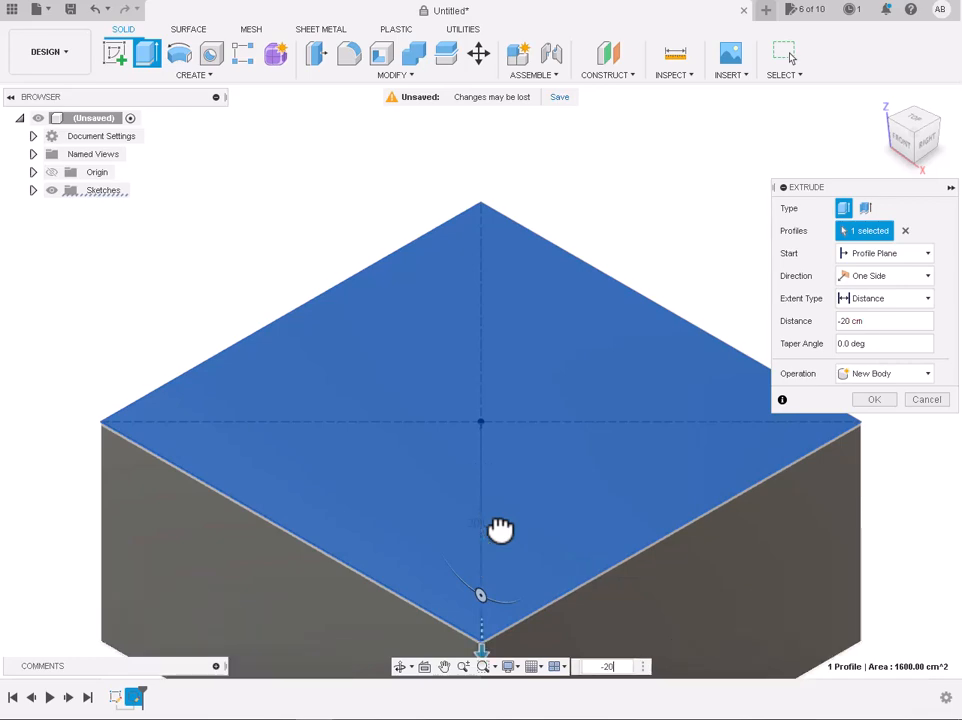
{"action": "key", "text": "Return"}
Step: Fillet the box's four vertical edges and four bottom edges with a constant 3 cm radius
{"action": "scroll", "coordinate": [505, 538], "scroll_direction": "down", "scroll_amount": 5}
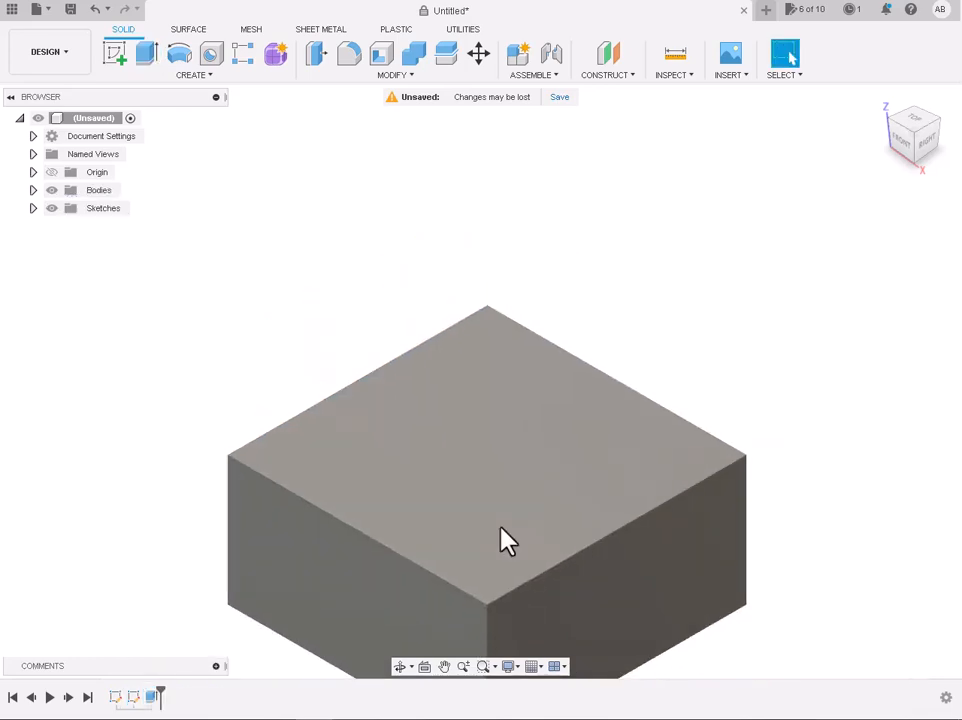
{"action": "scroll", "coordinate": [691, 593], "scroll_direction": "down", "scroll_amount": 3}
{"action": "scroll", "coordinate": [661, 640], "scroll_direction": "up", "scroll_amount": 5}
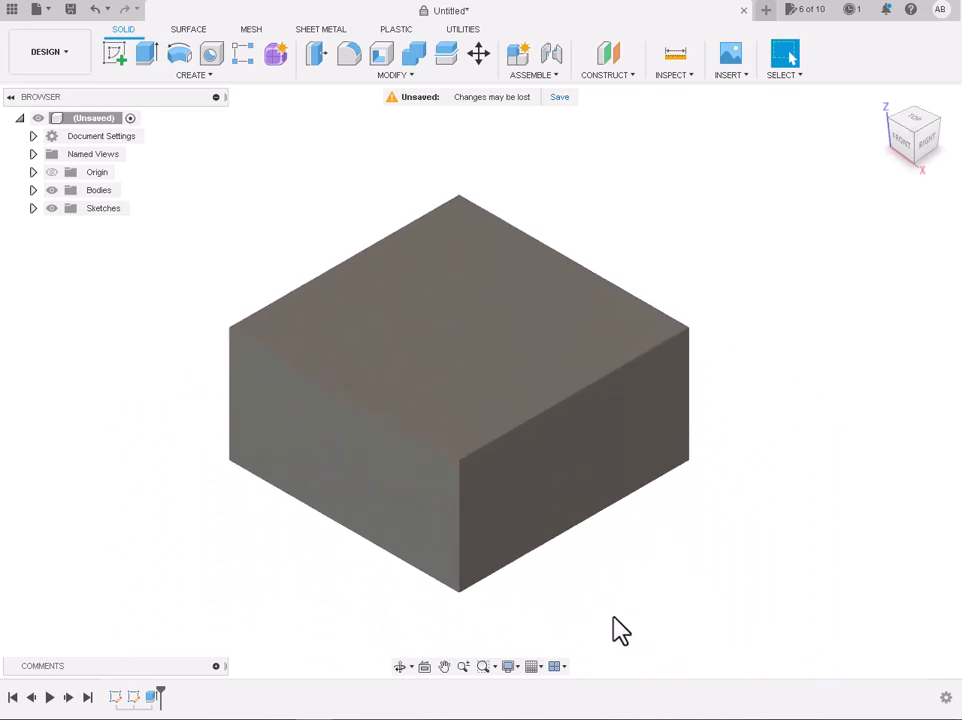
{"action": "scroll", "coordinate": [625, 632], "scroll_direction": "up", "scroll_amount": 2}
{"action": "scroll", "coordinate": [634, 630], "scroll_direction": "up", "scroll_amount": 1}
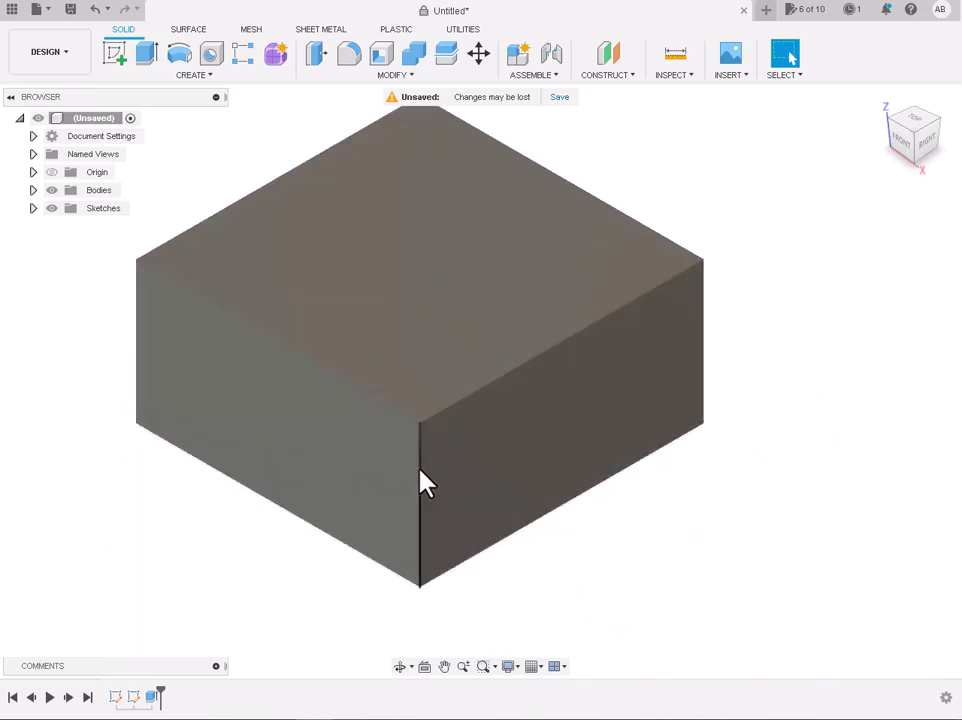
{"action": "left_click", "coordinate": [420, 472]}
{"action": "left_click", "coordinate": [703, 364], "text": "shift"}
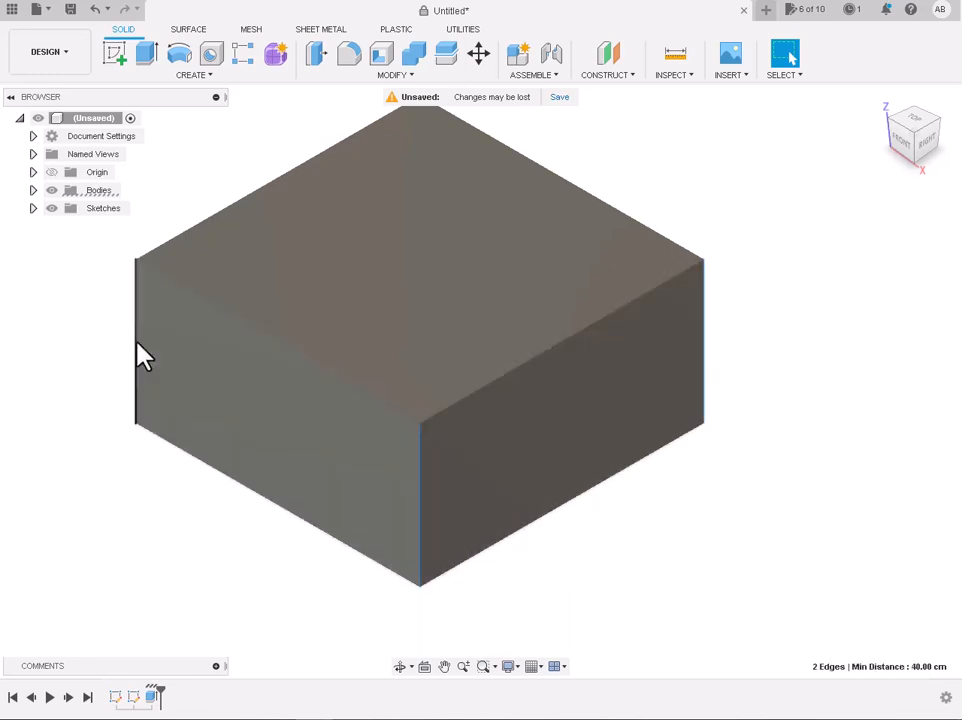
{"action": "left_click", "coordinate": [139, 356], "text": "shift"}
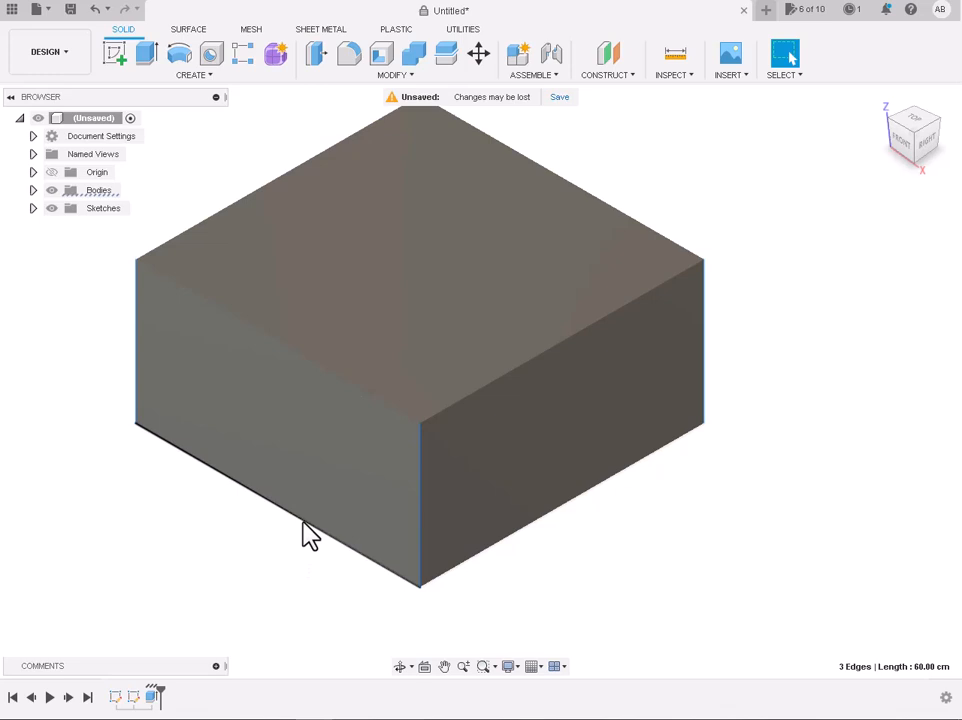
{"action": "left_click", "coordinate": [304, 522], "text": "shift"}
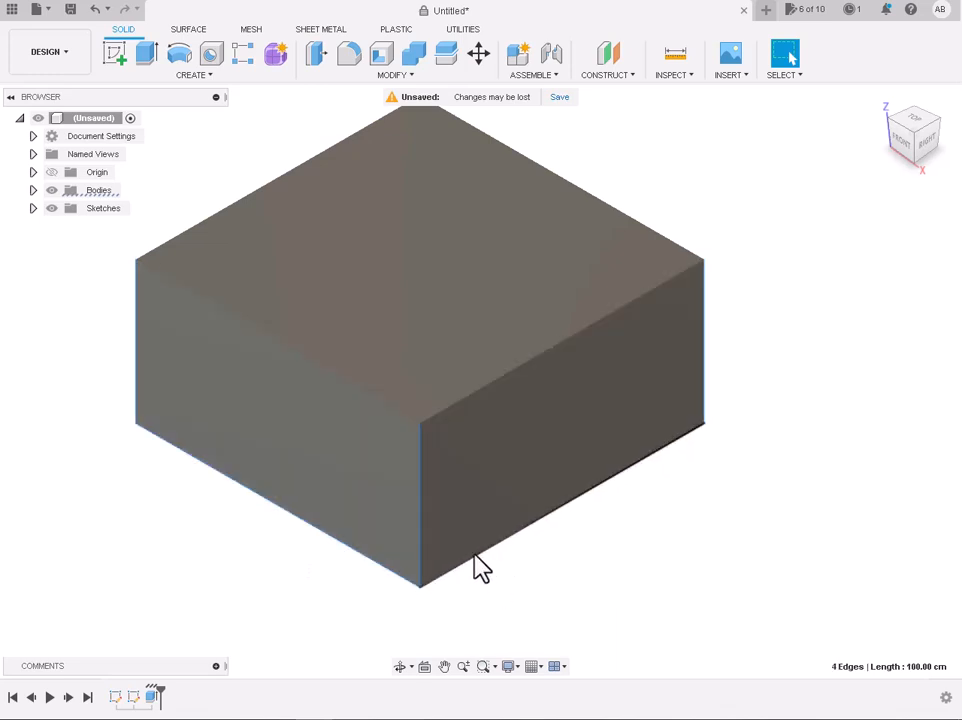
{"action": "left_click", "coordinate": [477, 557], "text": "shift"}
{"action": "left_click", "coordinate": [400, 667]}
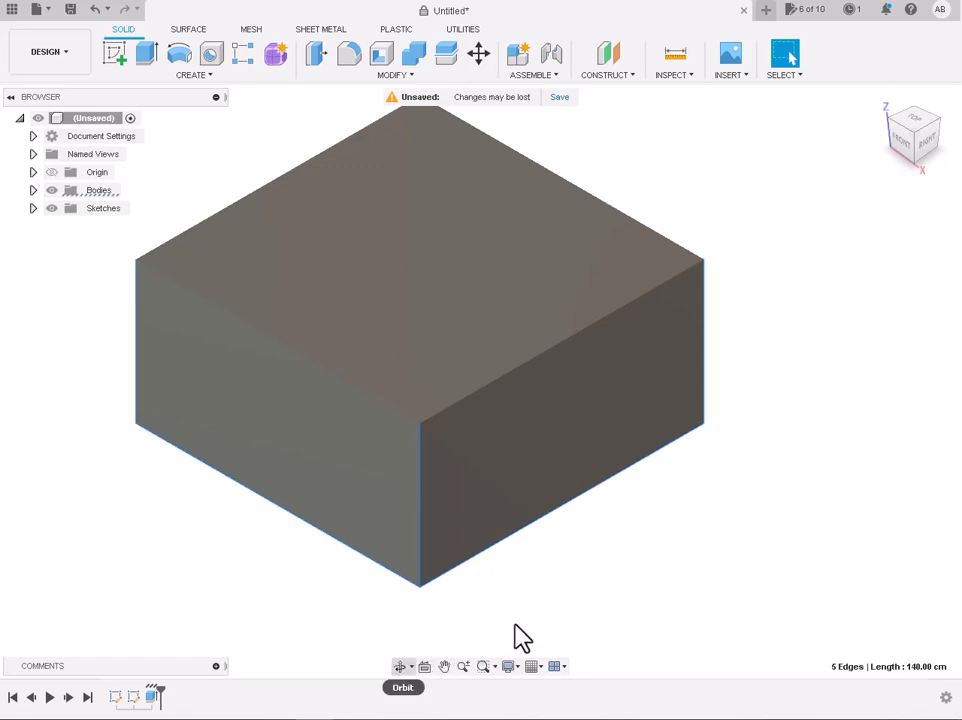
{"action": "left_click_drag", "start_coordinate": [739, 551], "coordinate": [496, 569]}
{"action": "left_click", "coordinate": [444, 667]}
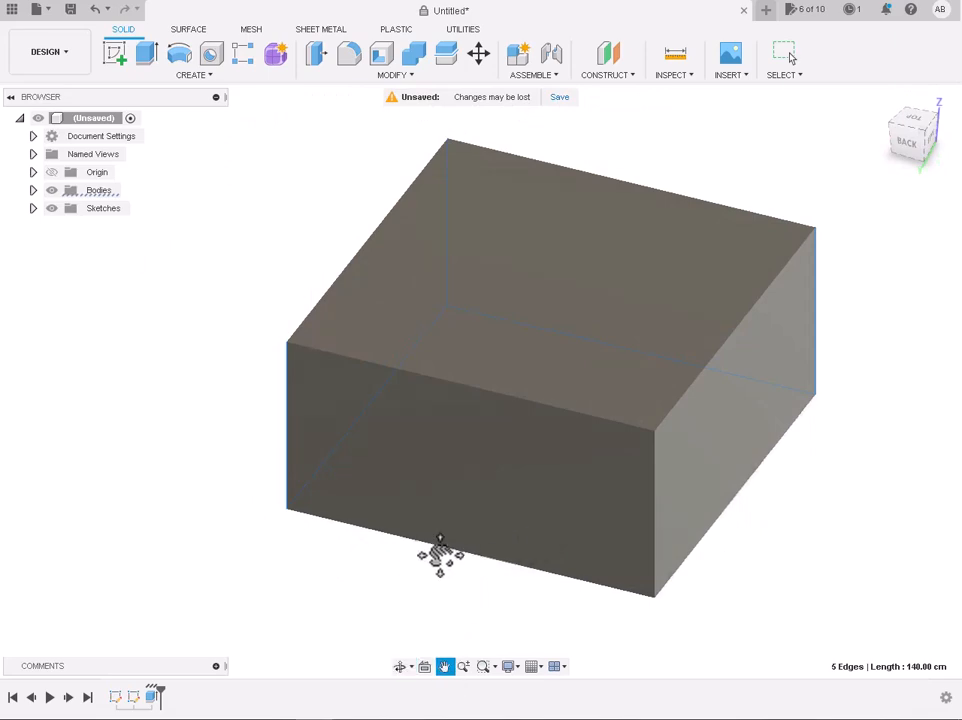
{"action": "key", "text": "Escape"}
{"action": "left_click", "coordinate": [447, 549]}
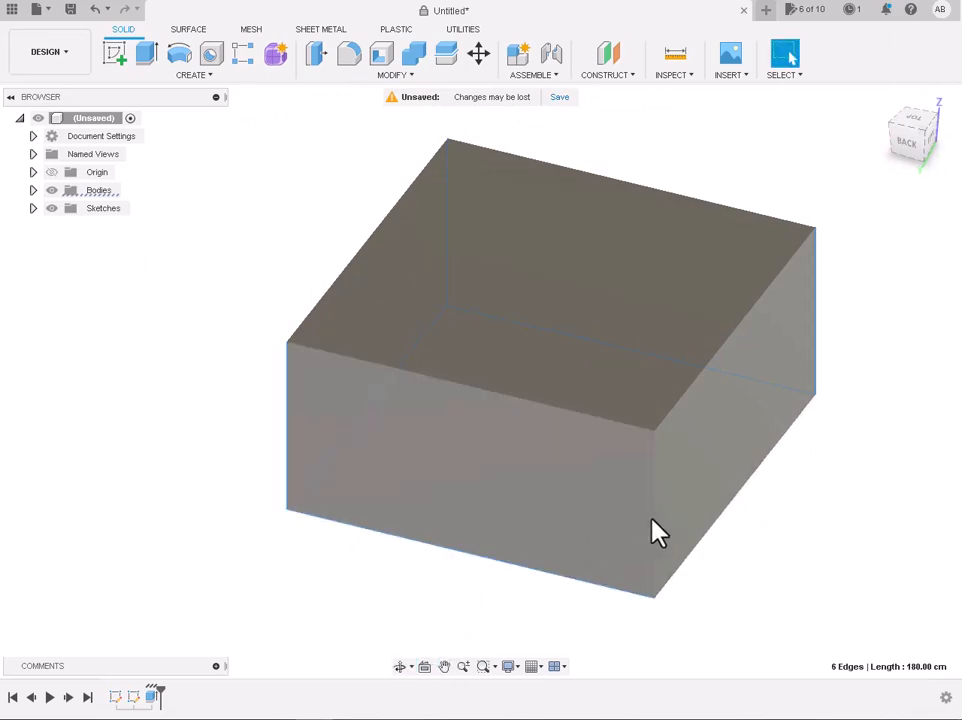
{"action": "left_click", "coordinate": [690, 553]}
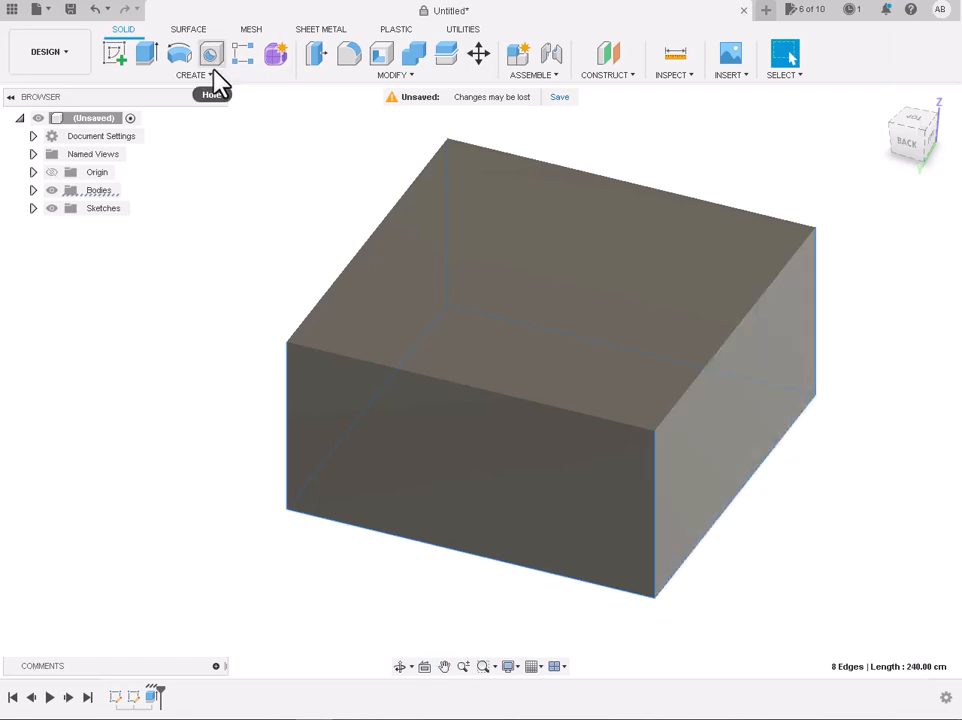
{"action": "left_click", "coordinate": [349, 57]}
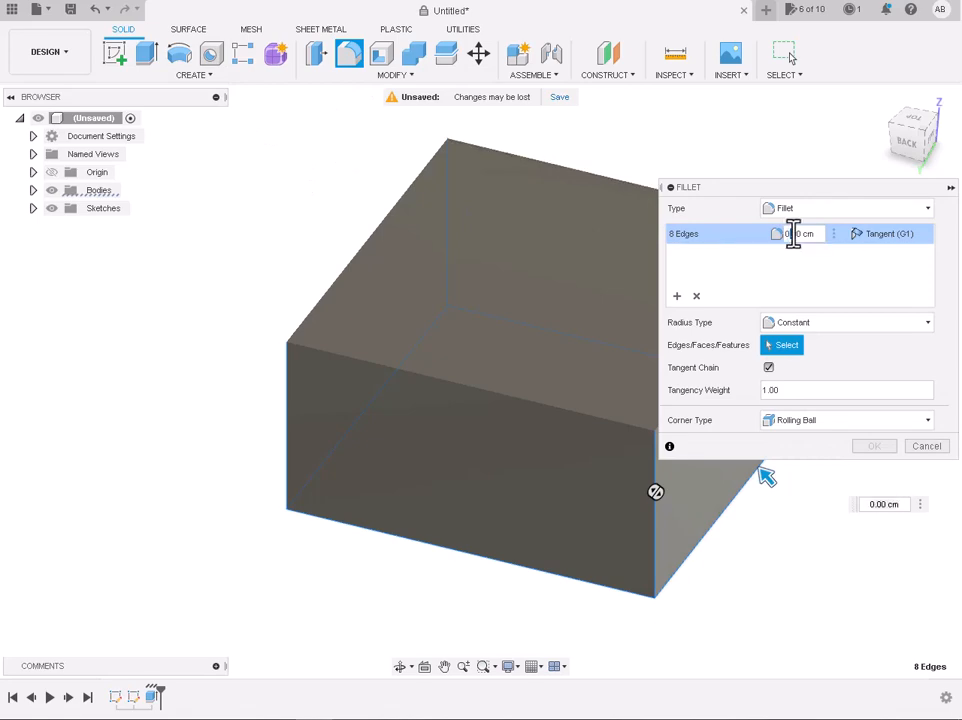
{"action": "type", "text": "5"}
{"action": "key", "text": "Tab"}
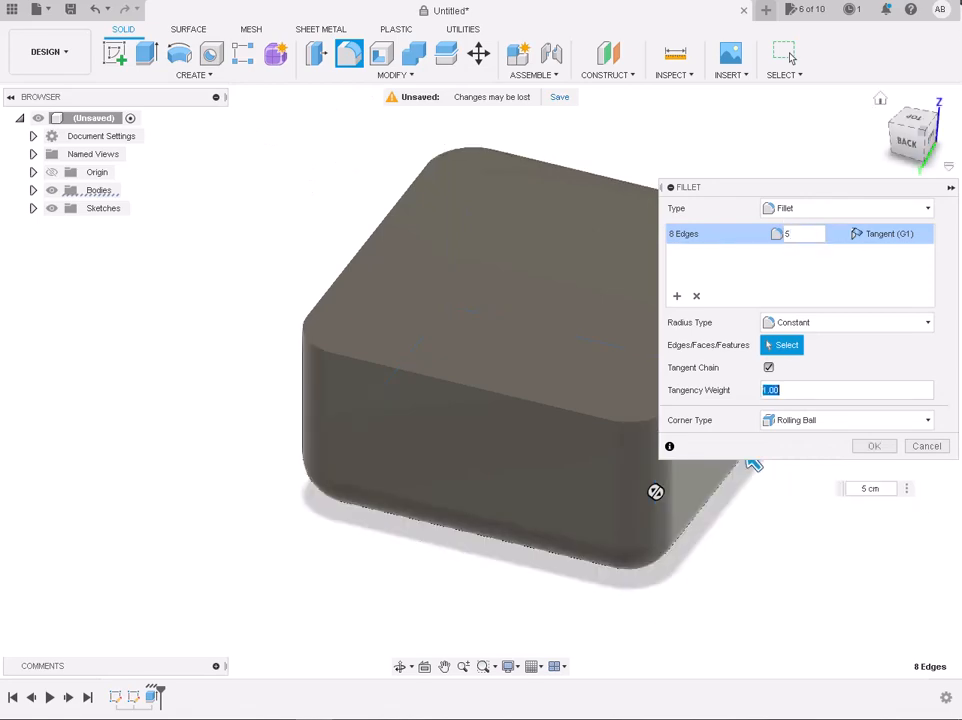
{"action": "left_click", "coordinate": [918, 128]}
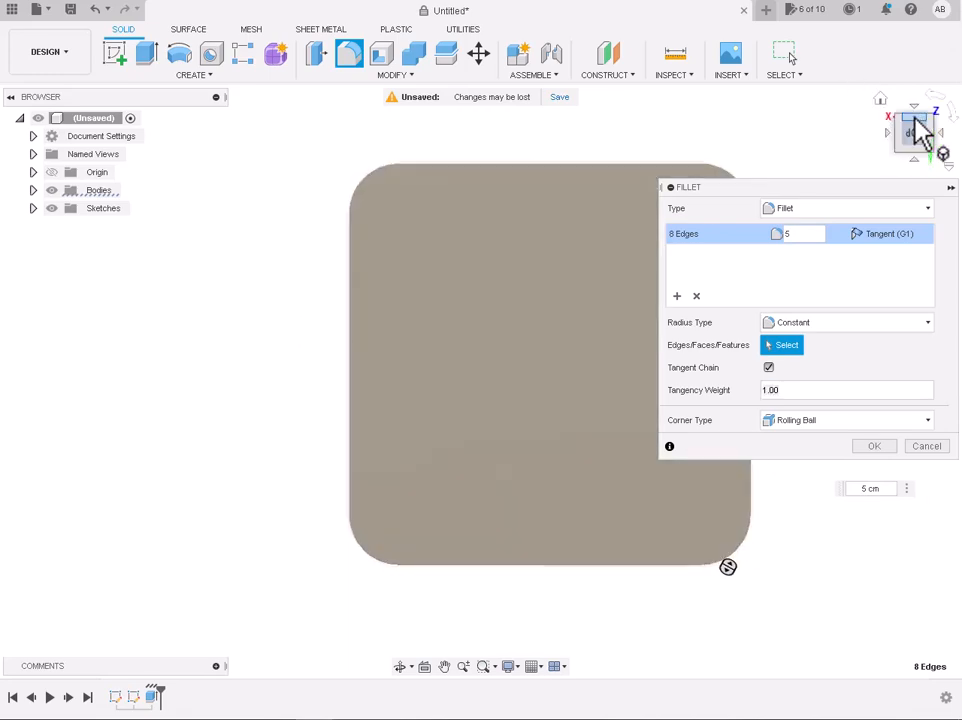
{"action": "left_click", "coordinate": [805, 236]}
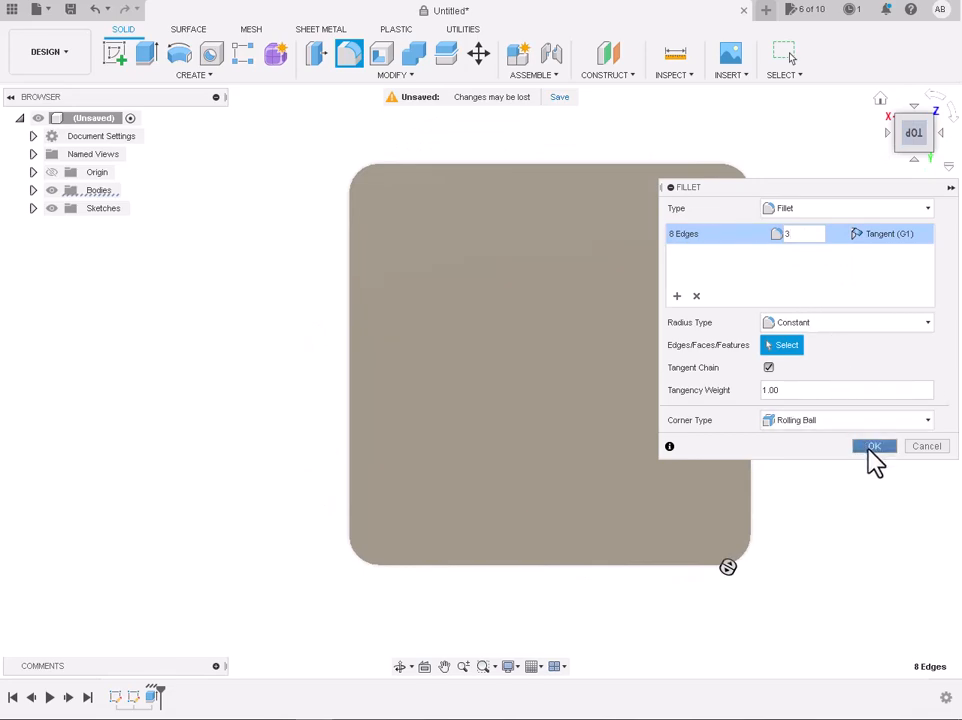
{"action": "left_click", "coordinate": [872, 447]}
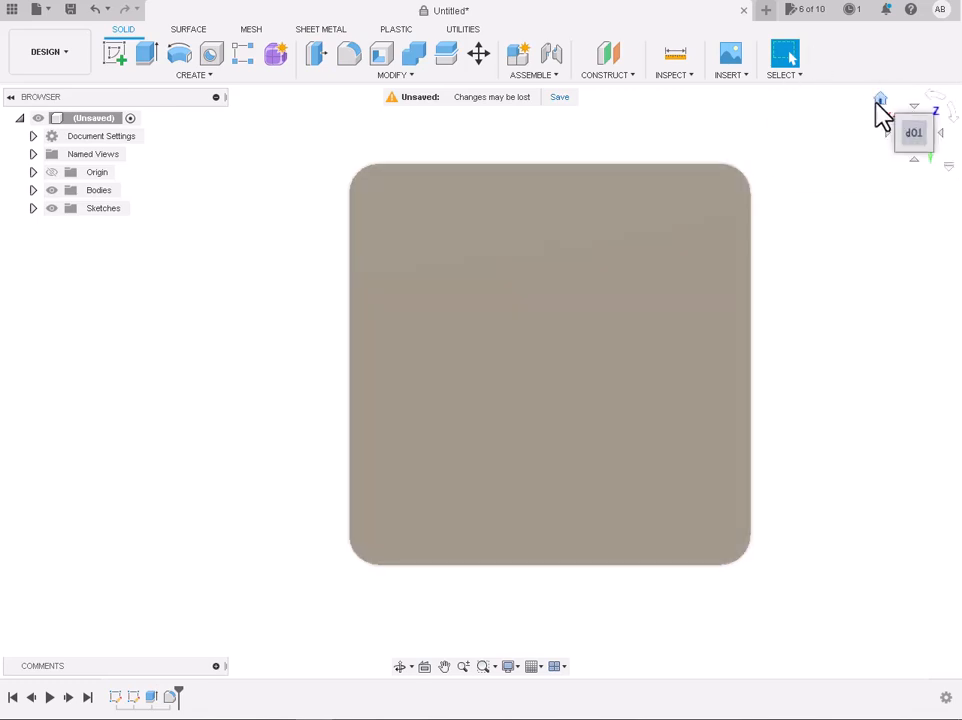
Step: Shell the box open at its top face with an inside thickness of 1 cm
{"action": "left_click", "coordinate": [878, 104]}
{"action": "left_click", "coordinate": [512, 282]}
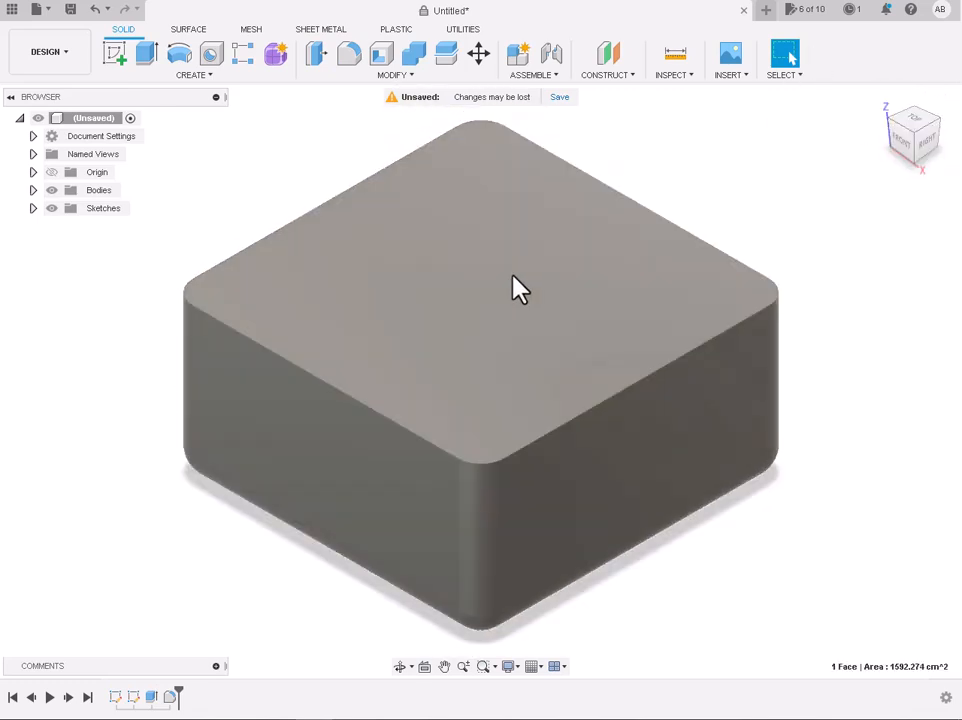
{"action": "left_click", "coordinate": [388, 58]}
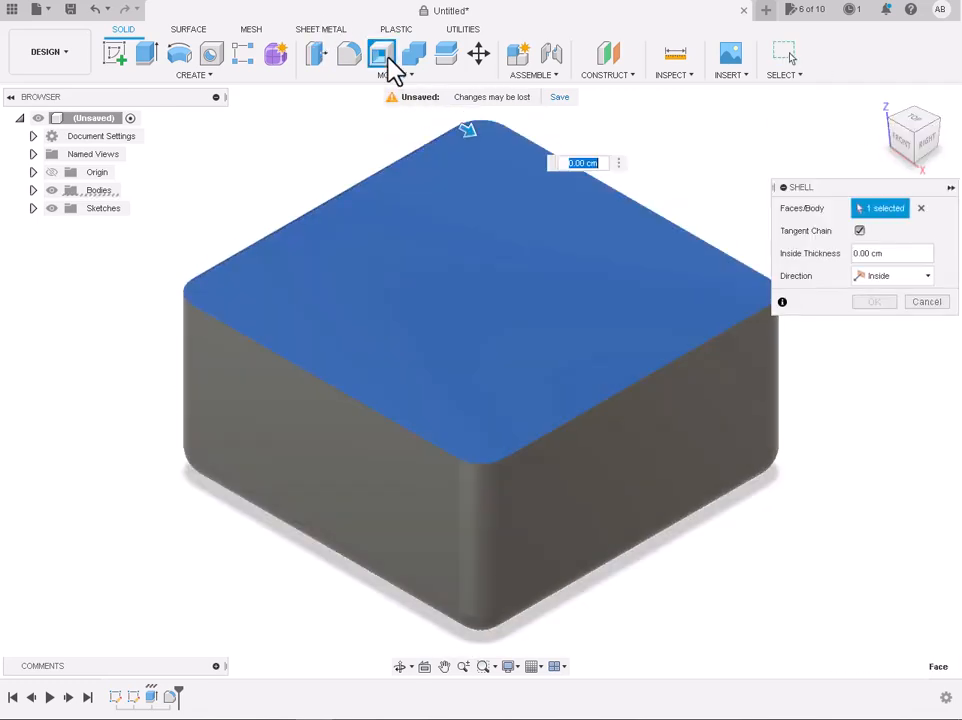
{"action": "left_click", "coordinate": [872, 254]}
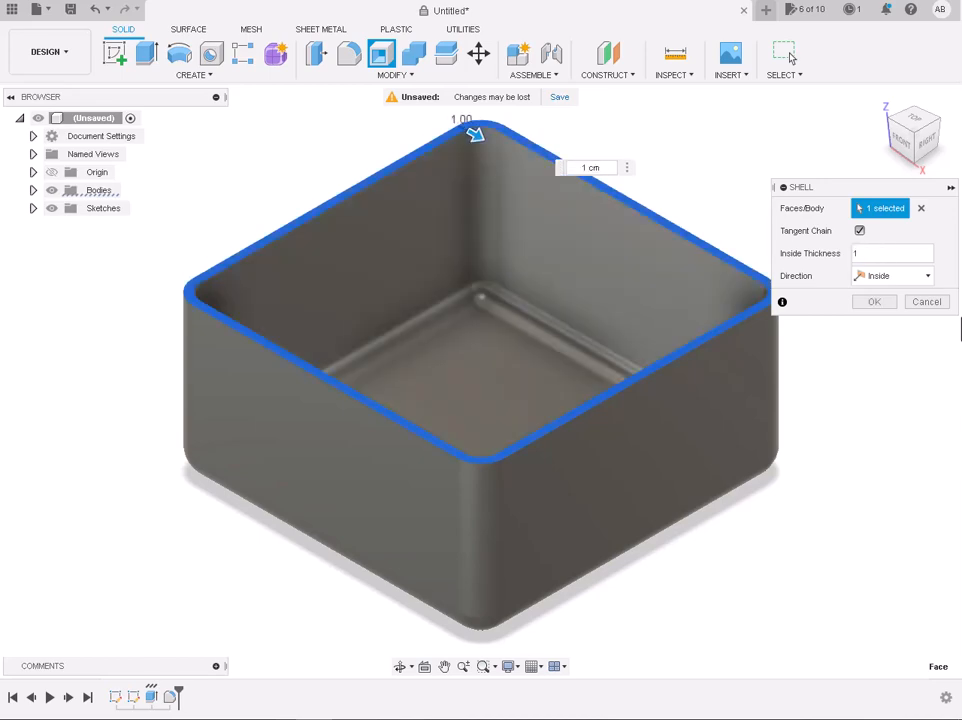
{"action": "left_click", "coordinate": [888, 276]}
{"action": "left_click", "coordinate": [880, 312]}
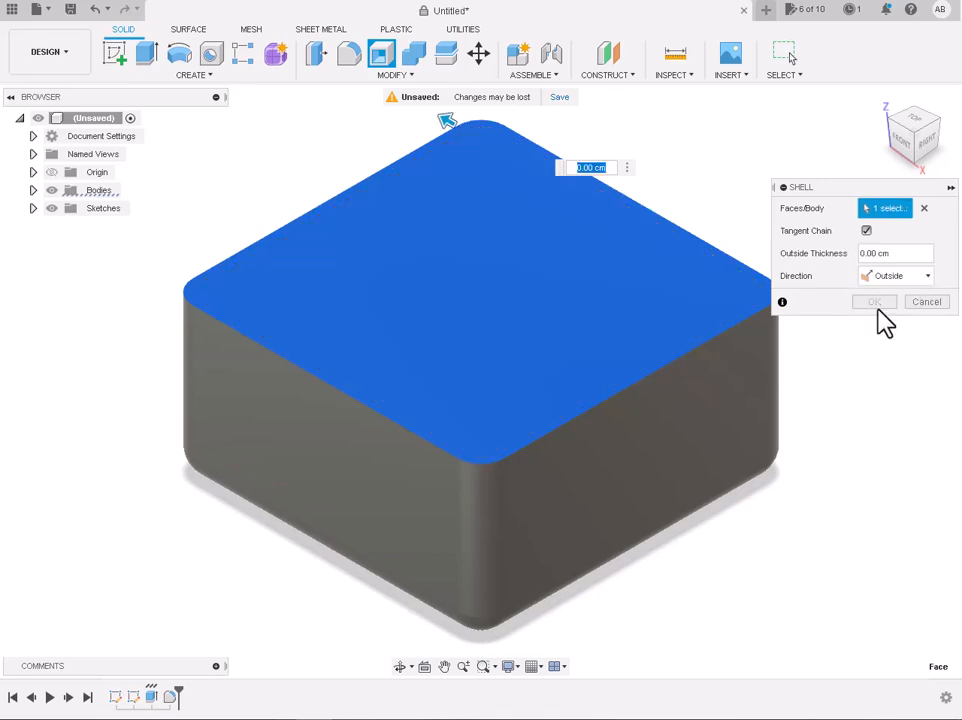
{"action": "left_click", "coordinate": [880, 276]}
{"action": "left_click", "coordinate": [876, 296]}
{"action": "left_click", "coordinate": [875, 301]}
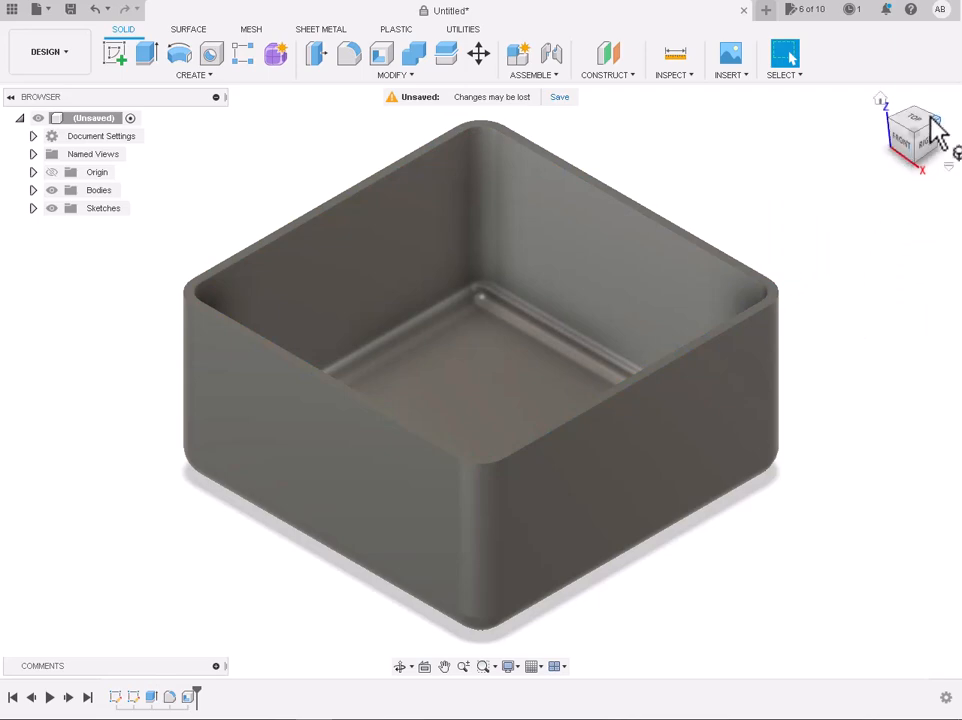
Step: Start a sketch on the horizontal origin plane and draw a 9 cm diameter circle centred on the origin
{"action": "left_click", "coordinate": [400, 667]}
{"action": "scroll", "coordinate": [460, 495], "scroll_direction": "down", "scroll_amount": 3}
{"action": "left_click_drag", "start_coordinate": [410, 584], "coordinate": [718, 612]}
{"action": "key", "text": "Escape"}
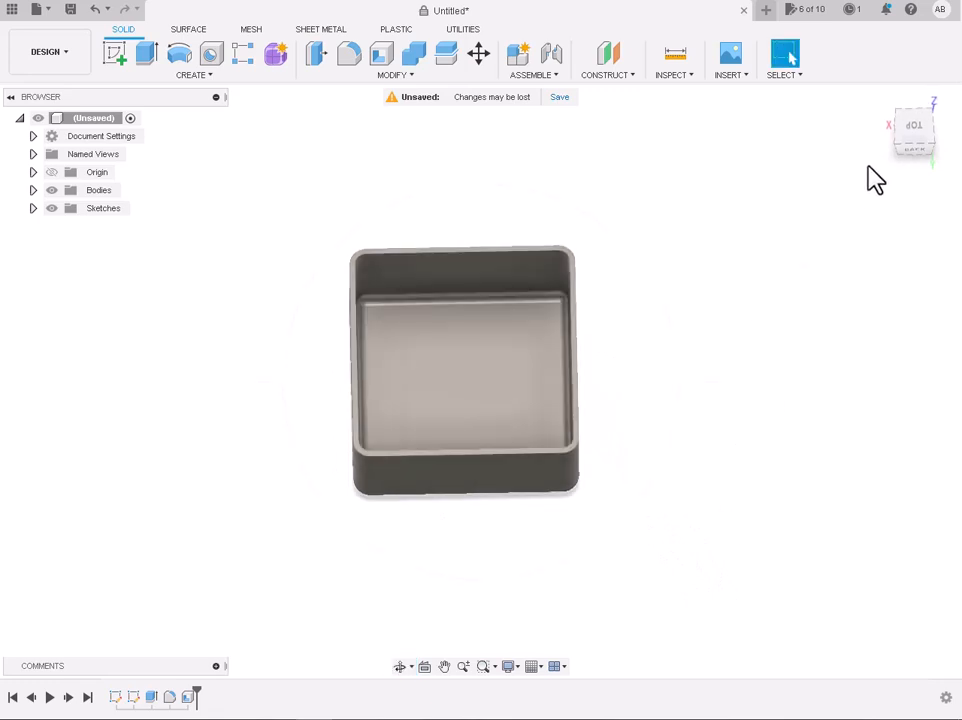
{"action": "left_click", "coordinate": [912, 128]}
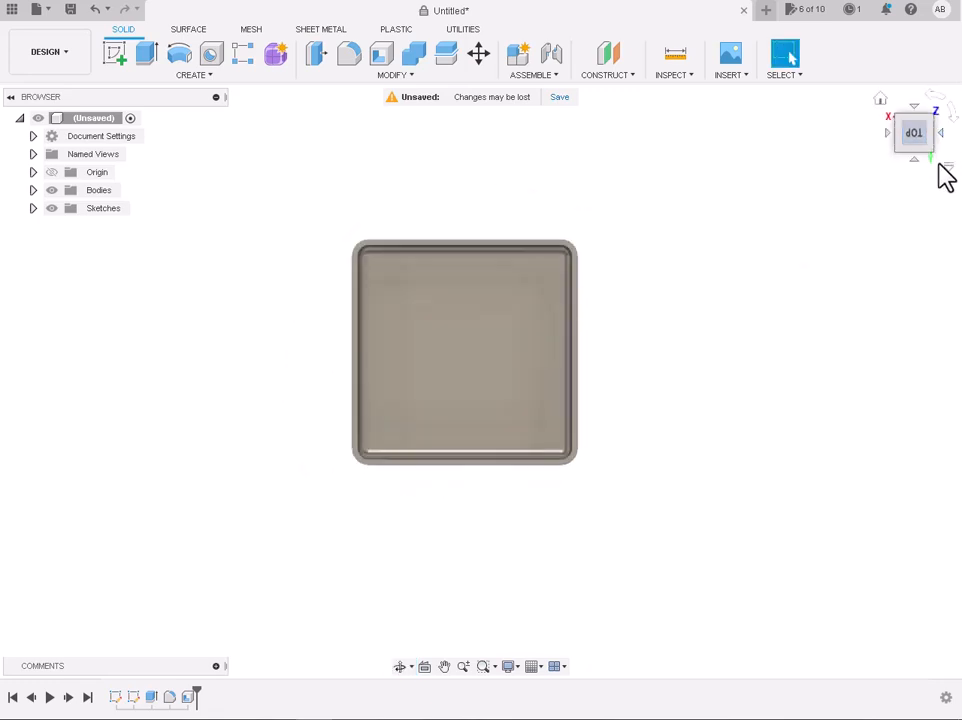
{"action": "left_click", "coordinate": [953, 112]}
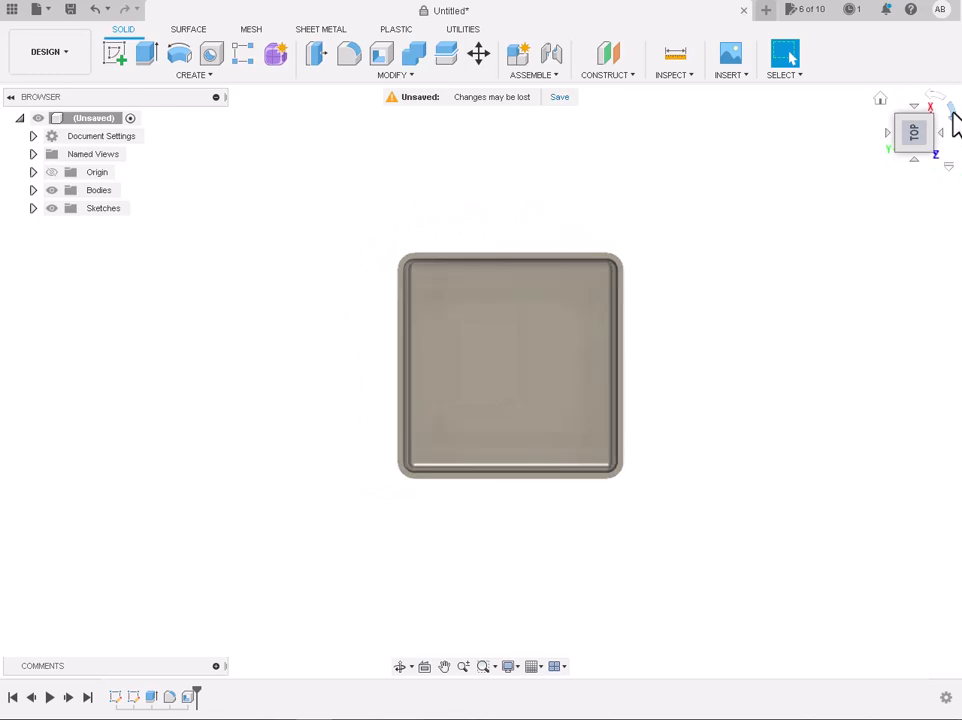
{"action": "left_click", "coordinate": [953, 112]}
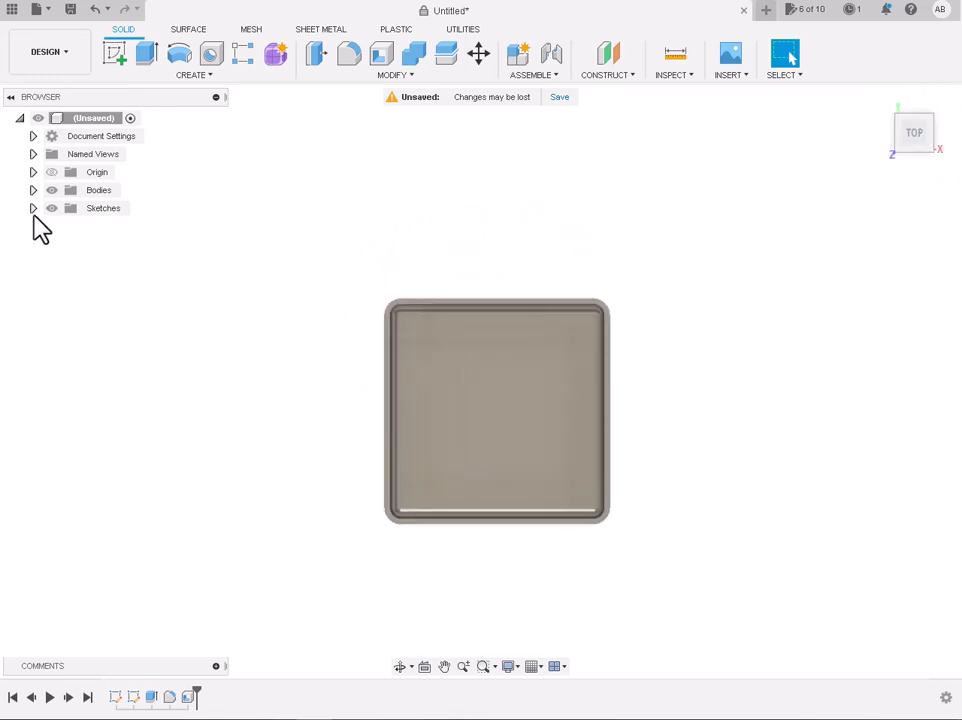
{"action": "left_click", "coordinate": [113, 54]}
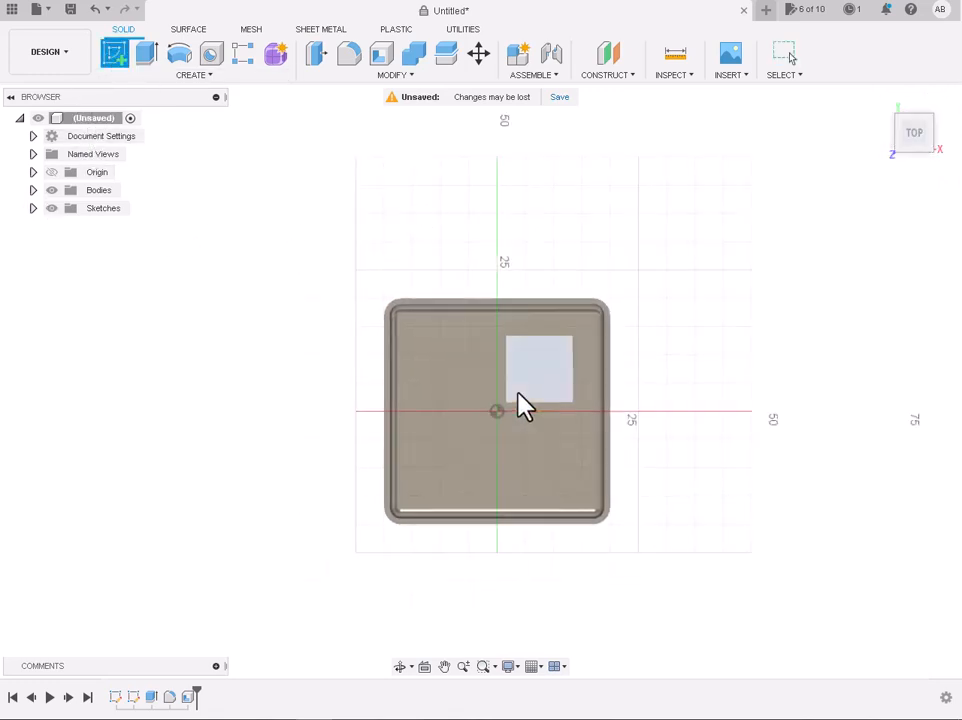
{"action": "left_click", "coordinate": [515, 401]}
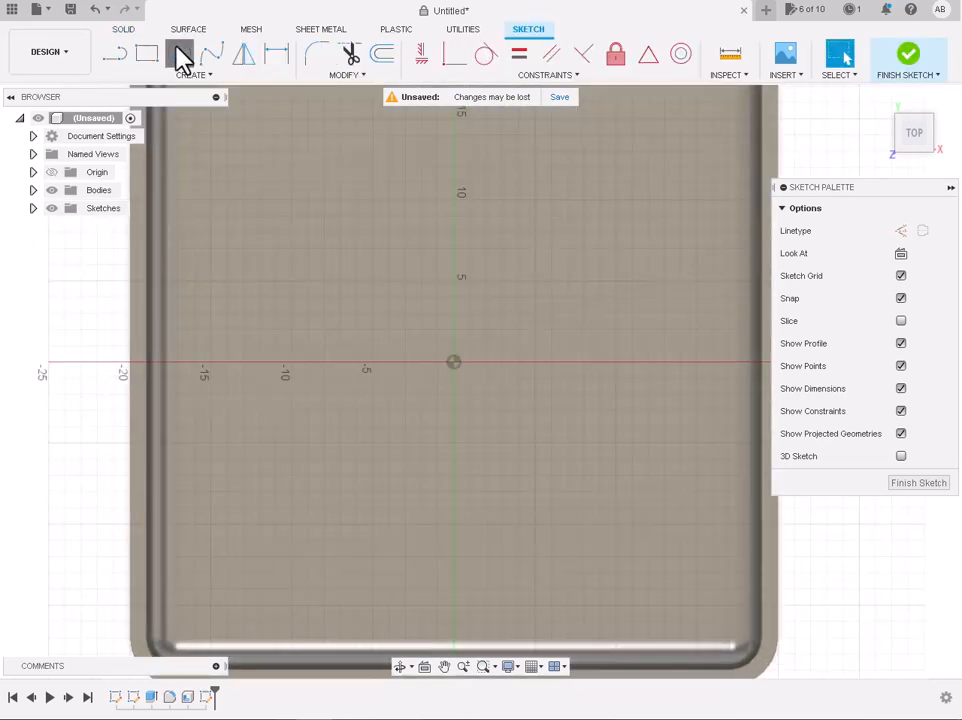
{"action": "left_click", "coordinate": [180, 54]}
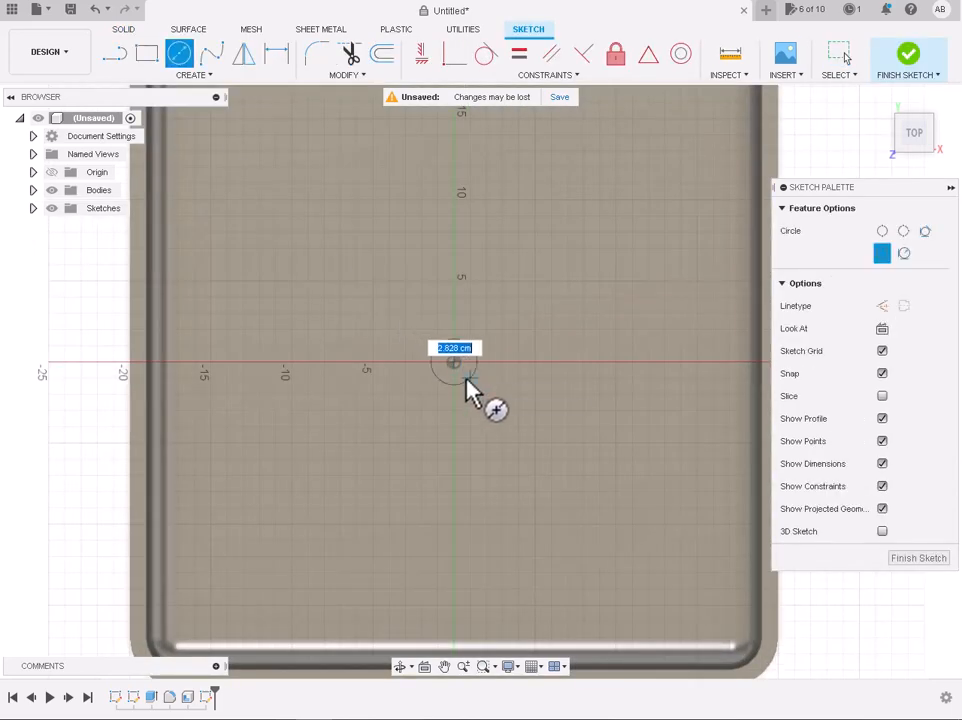
{"action": "key", "text": "Return"}
{"action": "key", "text": "Escape"}
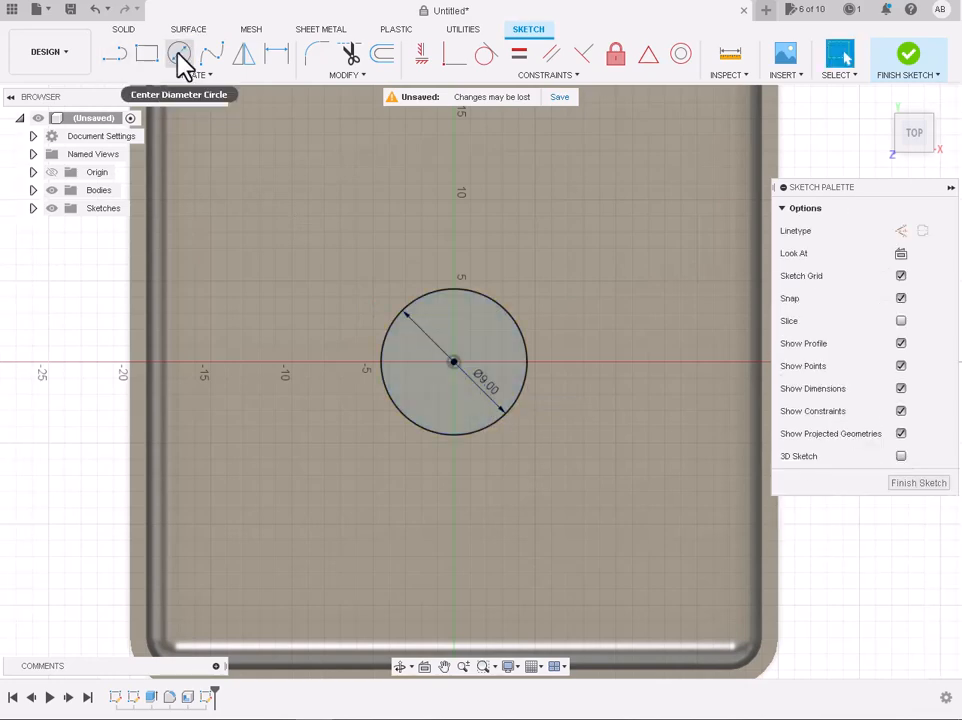
Step: Draw an 11 cm diameter circle concentric with the 9 cm circle and finish the sketch
{"action": "left_click", "coordinate": [180, 55]}
{"action": "left_click", "coordinate": [453, 363]}
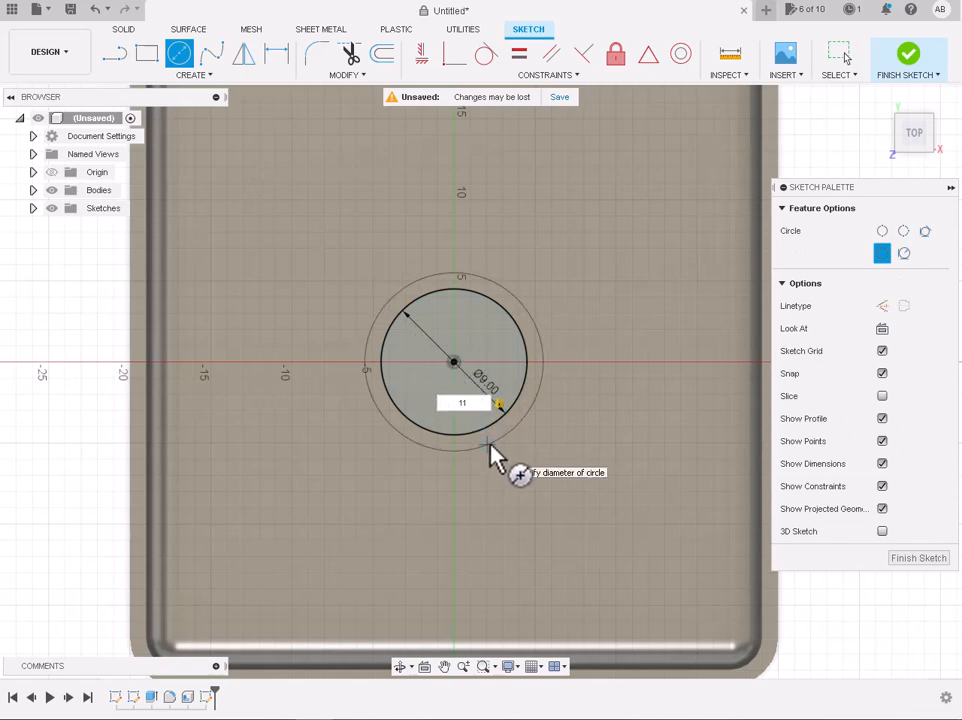
{"action": "key", "text": "Return"}
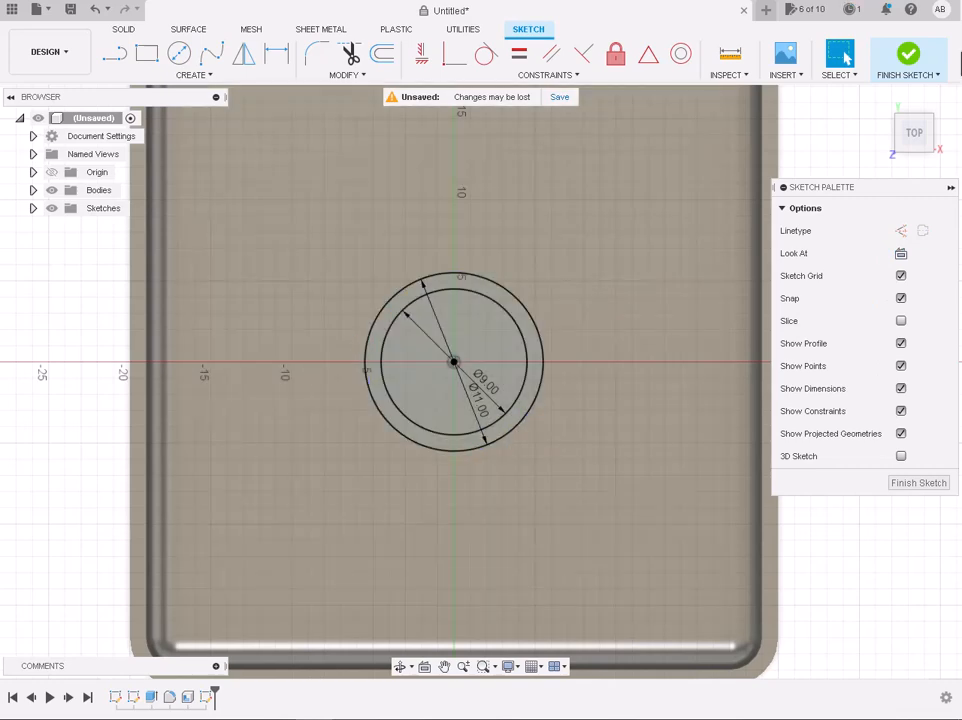
{"action": "left_click", "coordinate": [910, 60]}
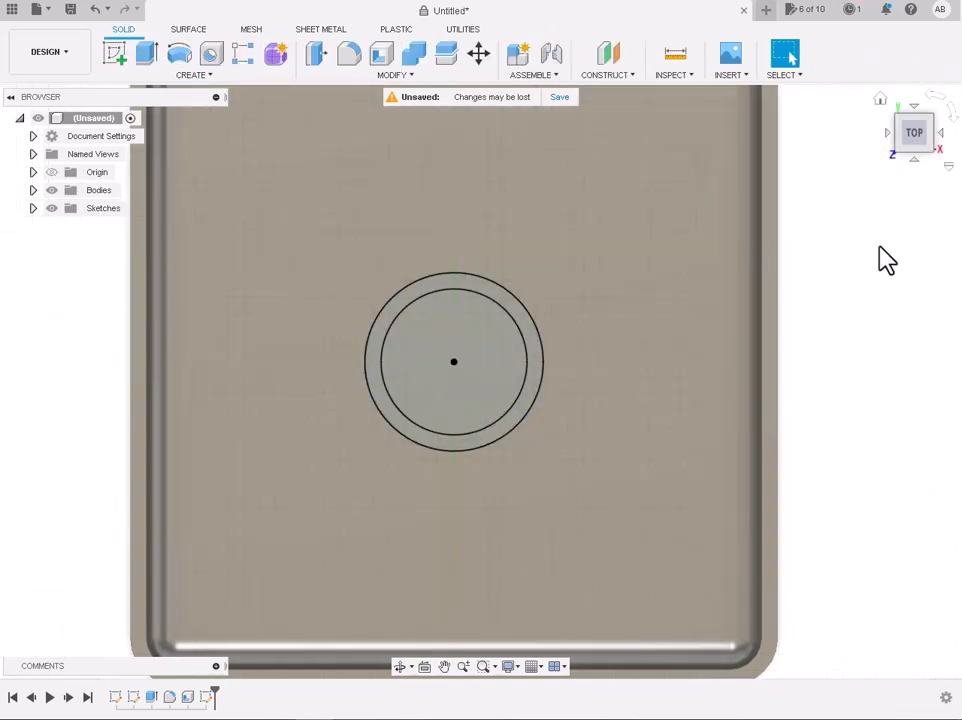
{"action": "left_click", "coordinate": [881, 102]}
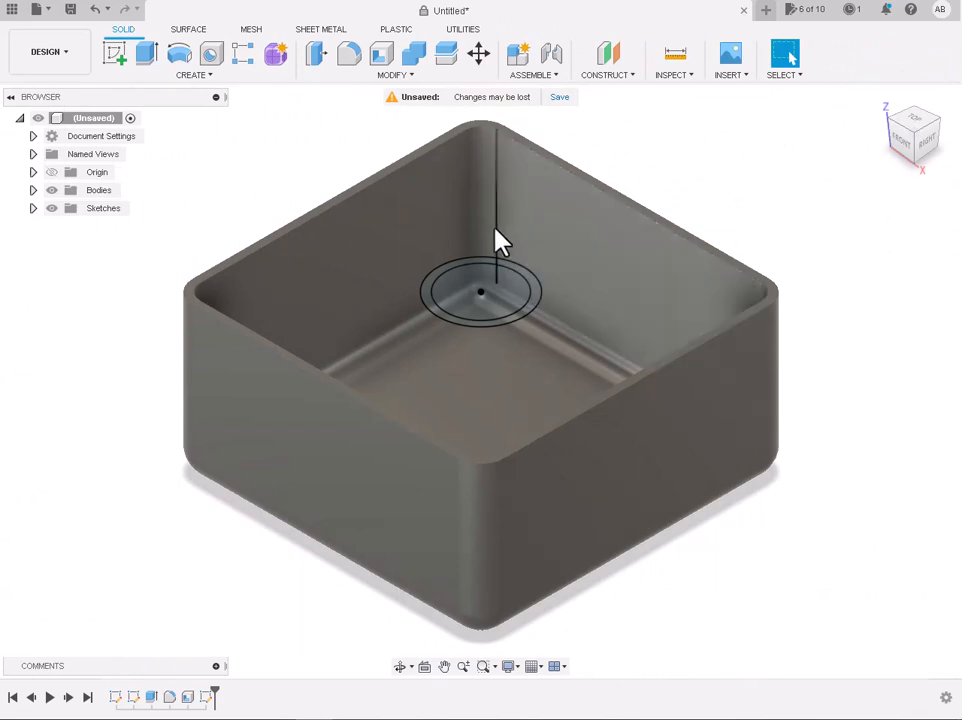
Step: Delete both concentric circles from the sketch at the box's open top
{"action": "left_click", "coordinate": [478, 317]}
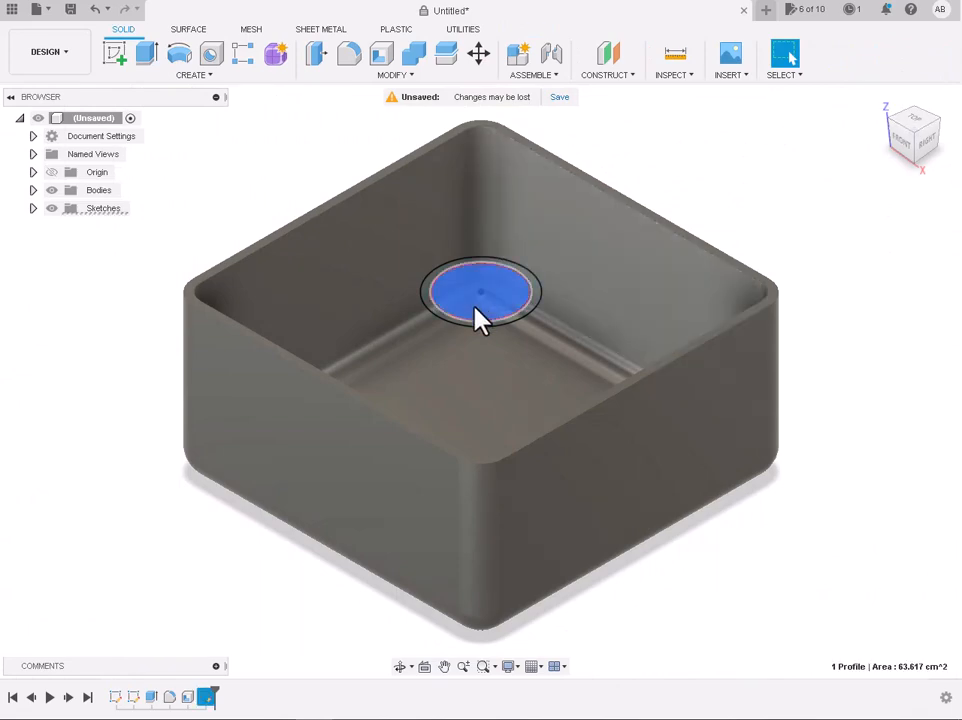
{"action": "key", "text": "Escape"}
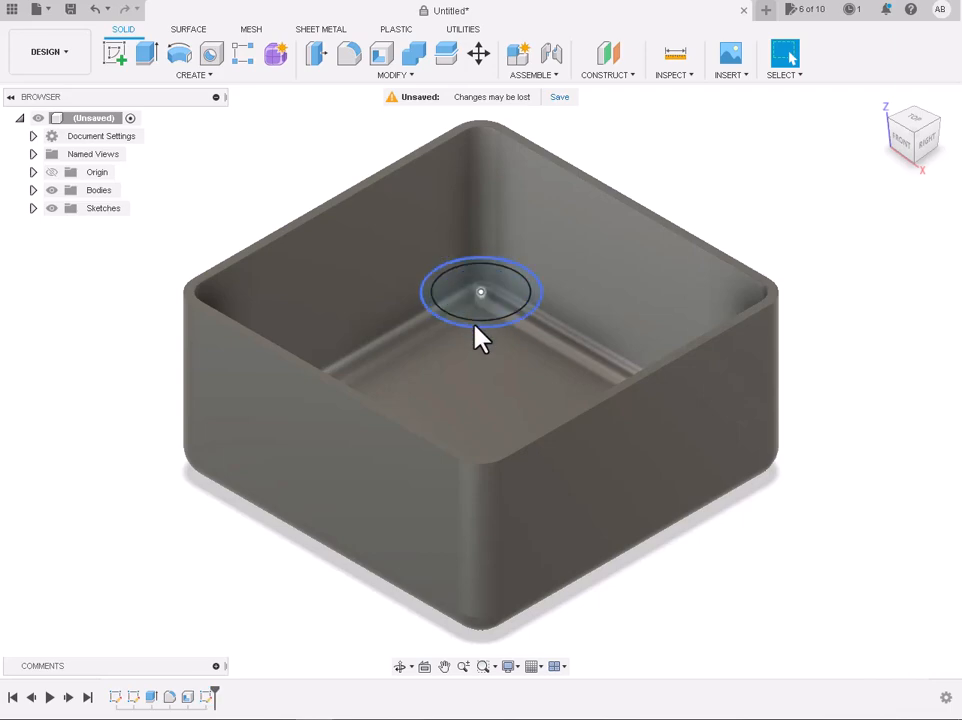
{"action": "left_click", "coordinate": [474, 323]}
{"action": "key", "text": "Delete"}
{"action": "left_click", "coordinate": [475, 322]}
{"action": "key", "text": "Delete"}
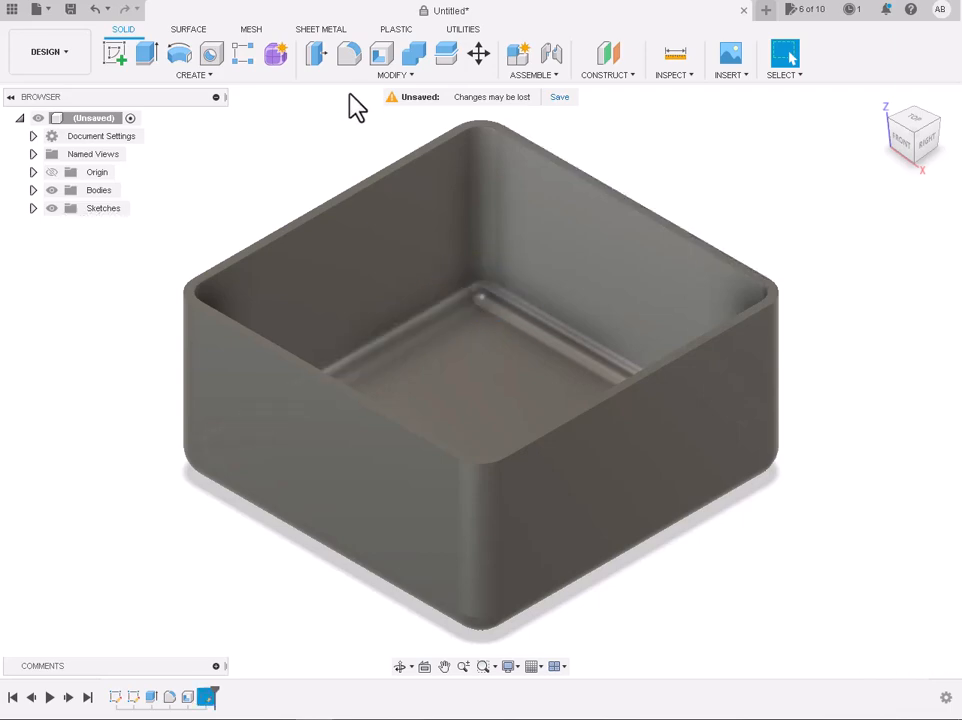
Step: Start a sketch on the box's inner floor and draw a 9 cm diameter circle centred on the origin
{"action": "left_click", "coordinate": [118, 60]}
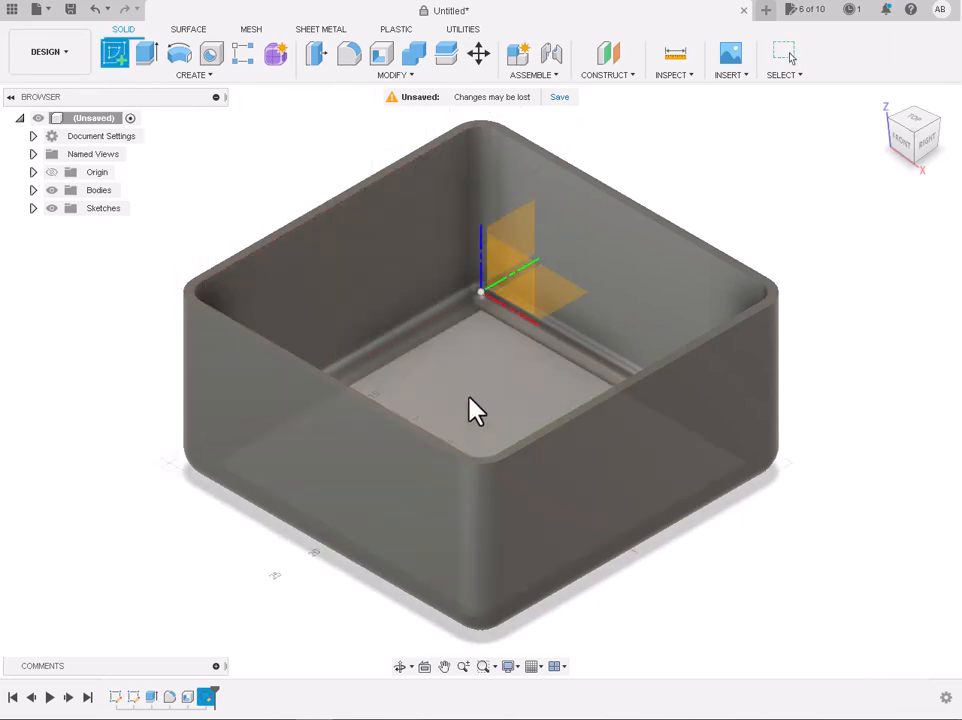
{"action": "left_click", "coordinate": [470, 408]}
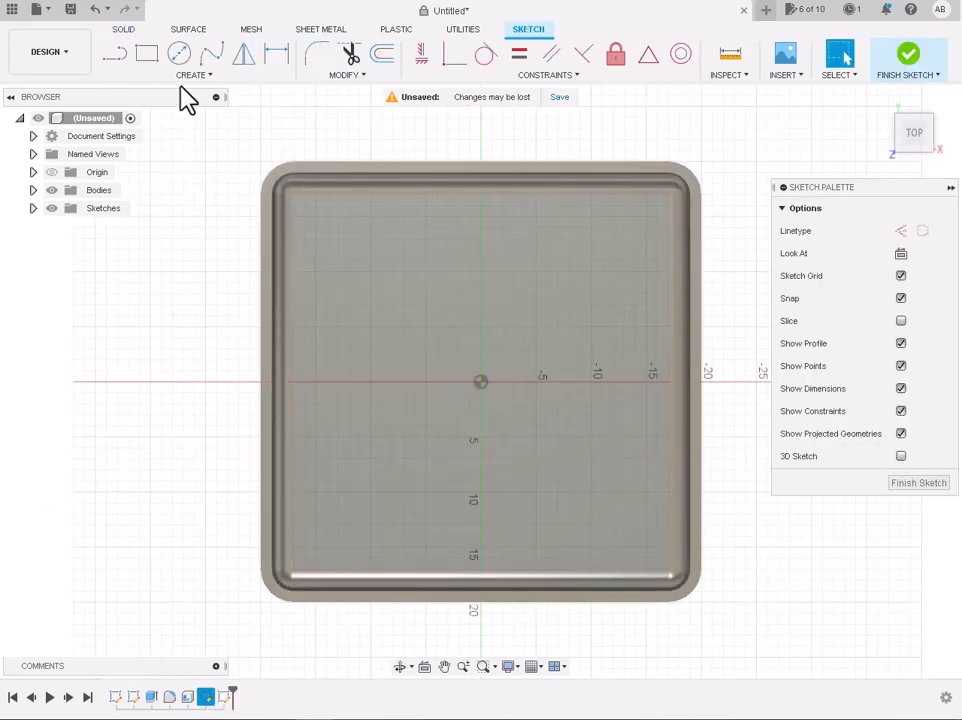
{"action": "left_click", "coordinate": [180, 55]}
{"action": "left_click", "coordinate": [481, 383]}
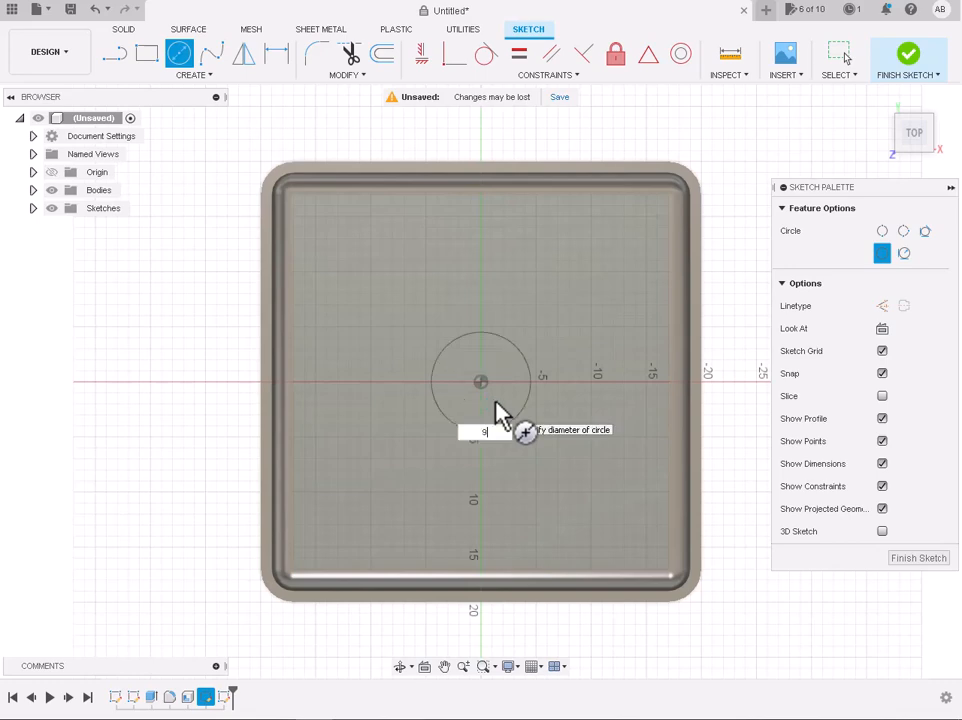
{"action": "key", "text": "Return"}
{"action": "key", "text": "Escape"}
Step: Add a concentric 11 cm diameter circle centred on the origin and finish the floor sketch
{"action": "left_click", "coordinate": [181, 55]}
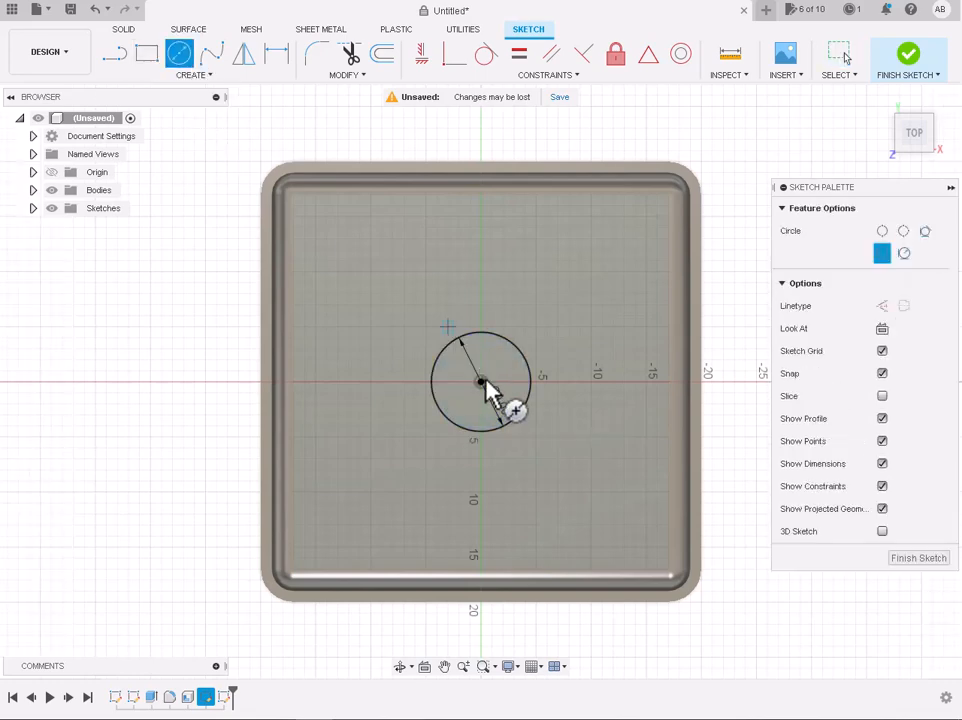
{"action": "left_click", "coordinate": [481, 383]}
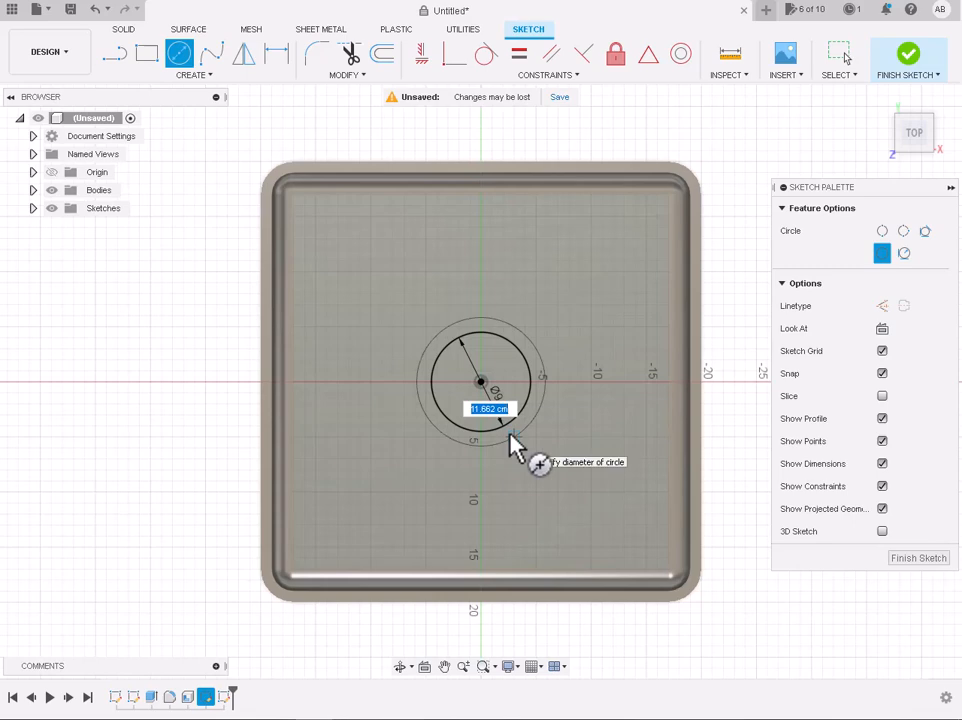
{"action": "type", "text": "11"}
{"action": "key", "text": "Return"}
{"action": "key", "text": "Escape"}
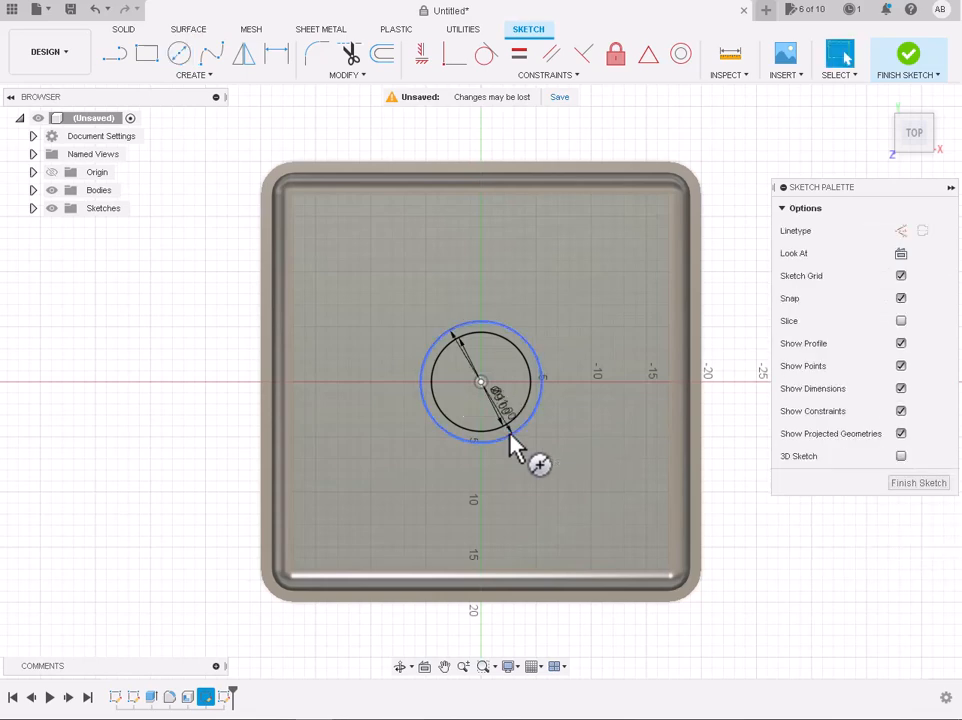
{"action": "left_click", "coordinate": [909, 57]}
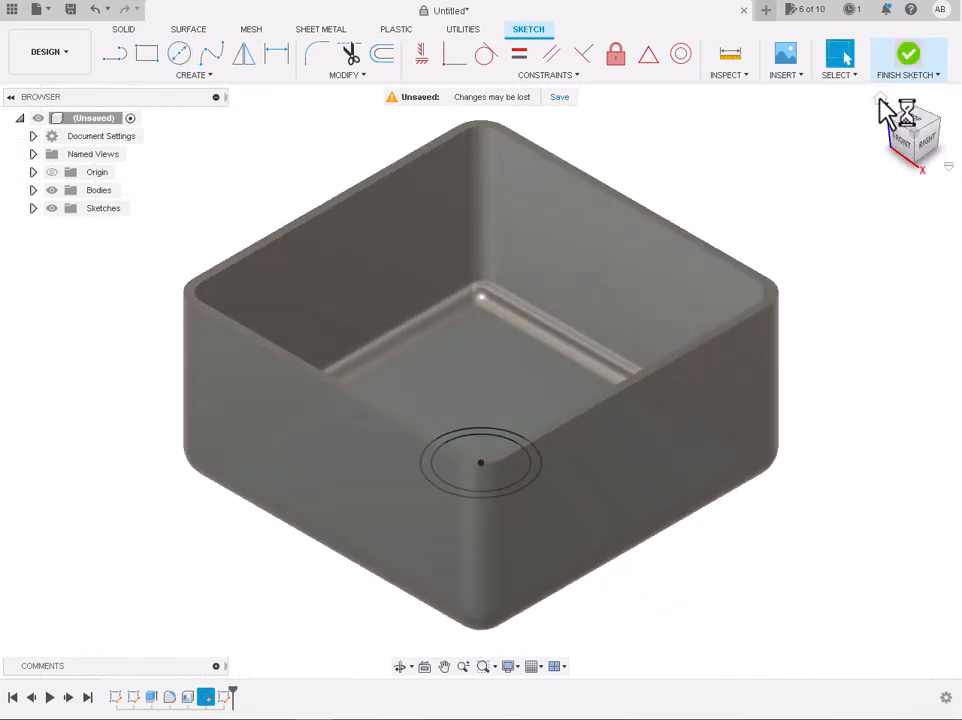
Step: Extrude the 9 cm circle profile by -2 cm as a cut through the box floor
{"action": "left_click", "coordinate": [478, 452]}
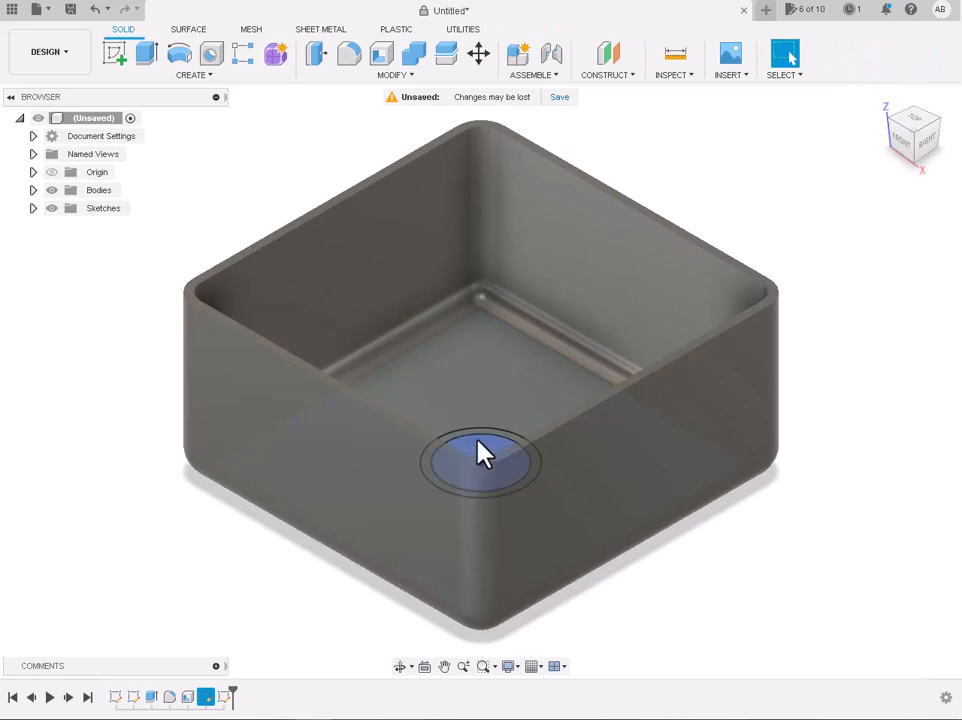
{"action": "left_click", "coordinate": [478, 452]}
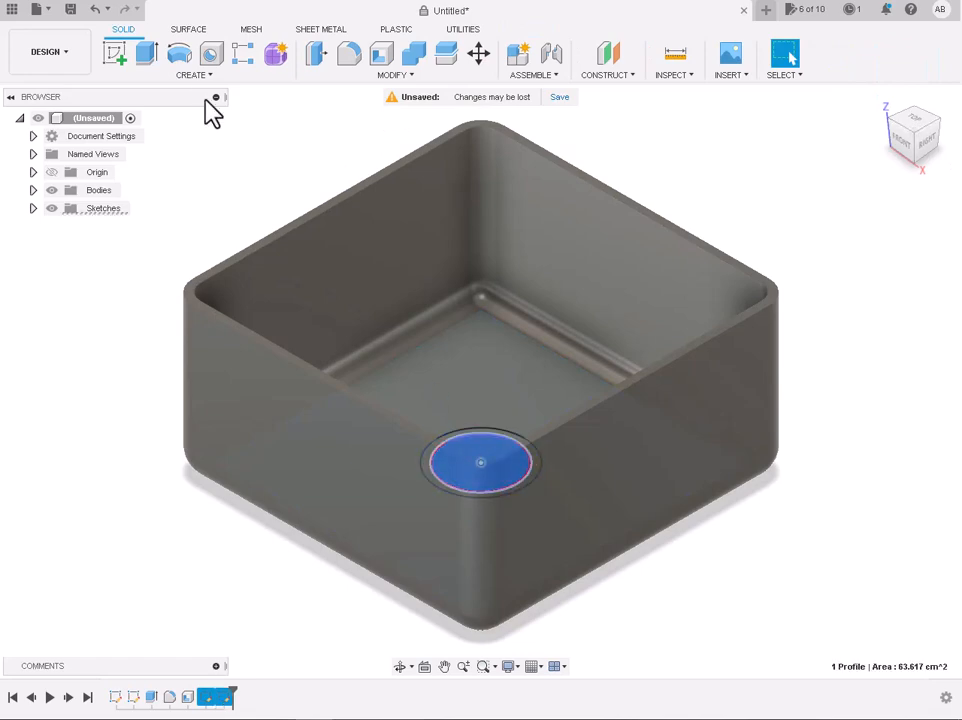
{"action": "left_click", "coordinate": [160, 57]}
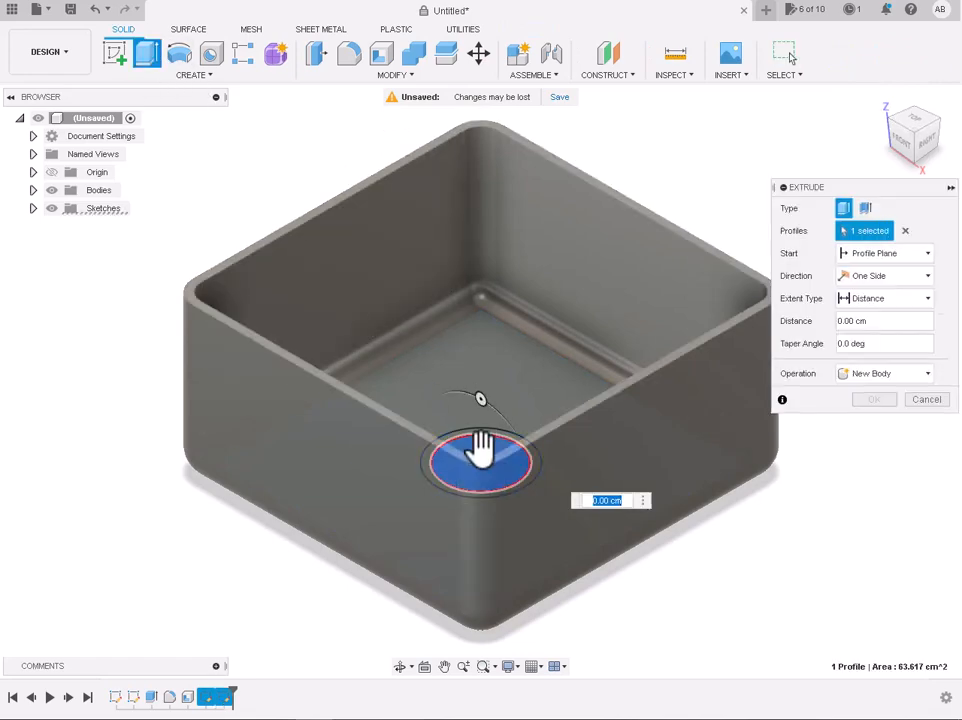
{"action": "type", "text": "-2"}
{"action": "key", "text": "Return"}
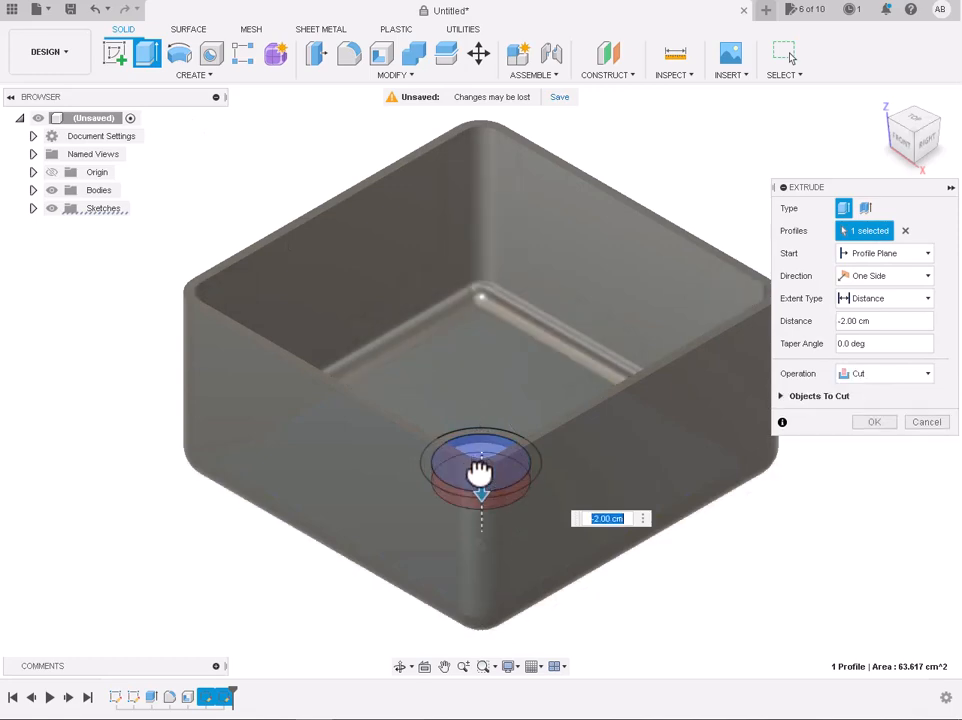
{"action": "left_click", "coordinate": [875, 424]}
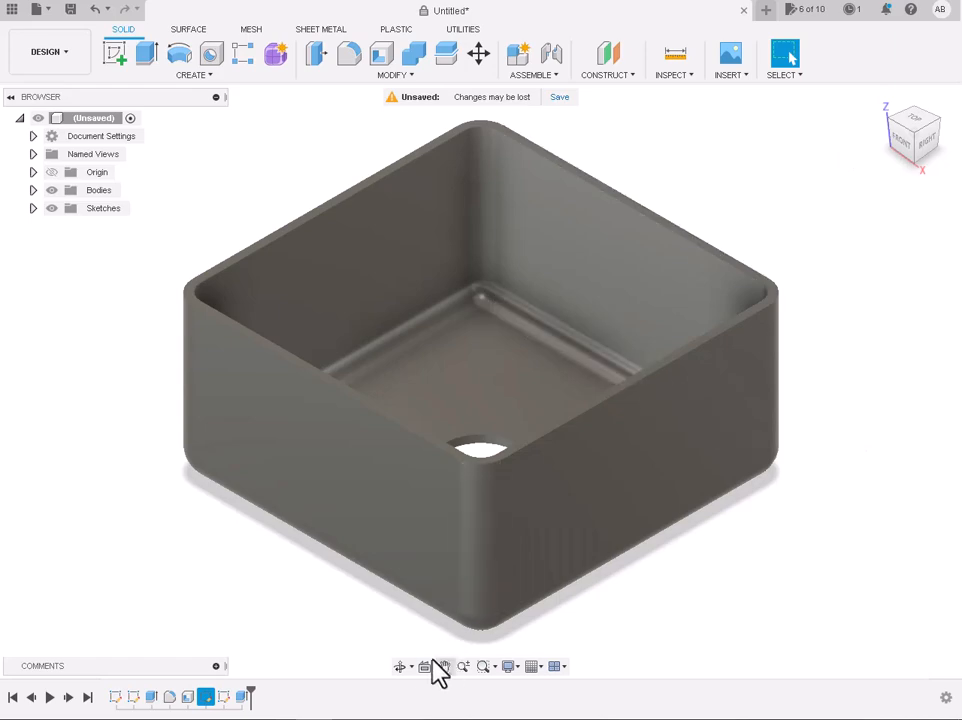
Step: Make Sketch4 with the two floor circles visible again
{"action": "left_click", "coordinate": [400, 666]}
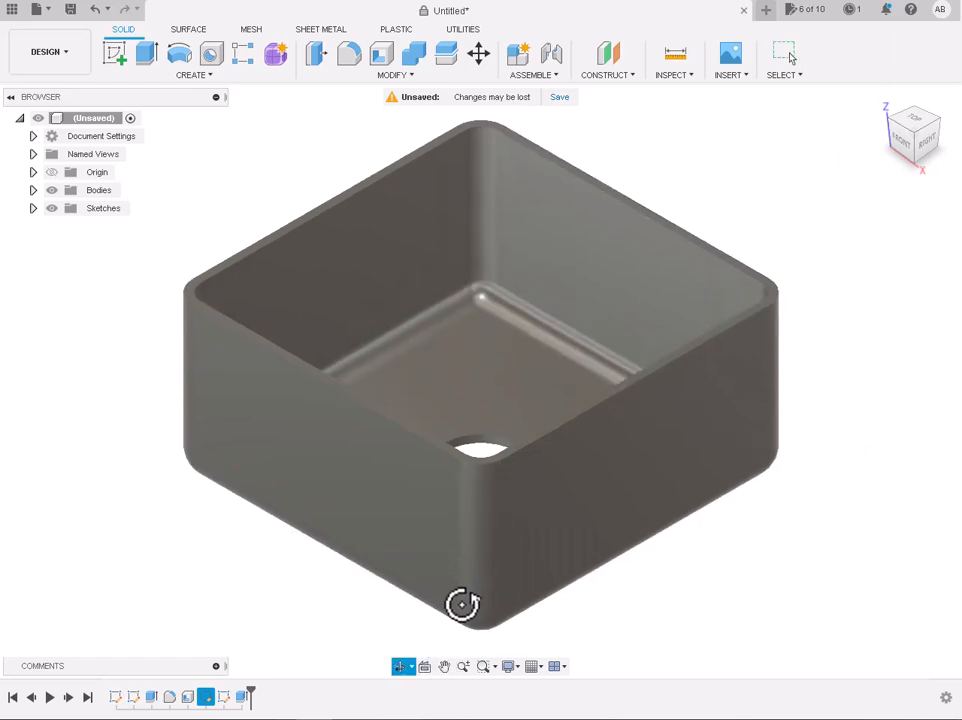
{"action": "left_click_drag", "start_coordinate": [447, 466], "coordinate": [437, 486]}
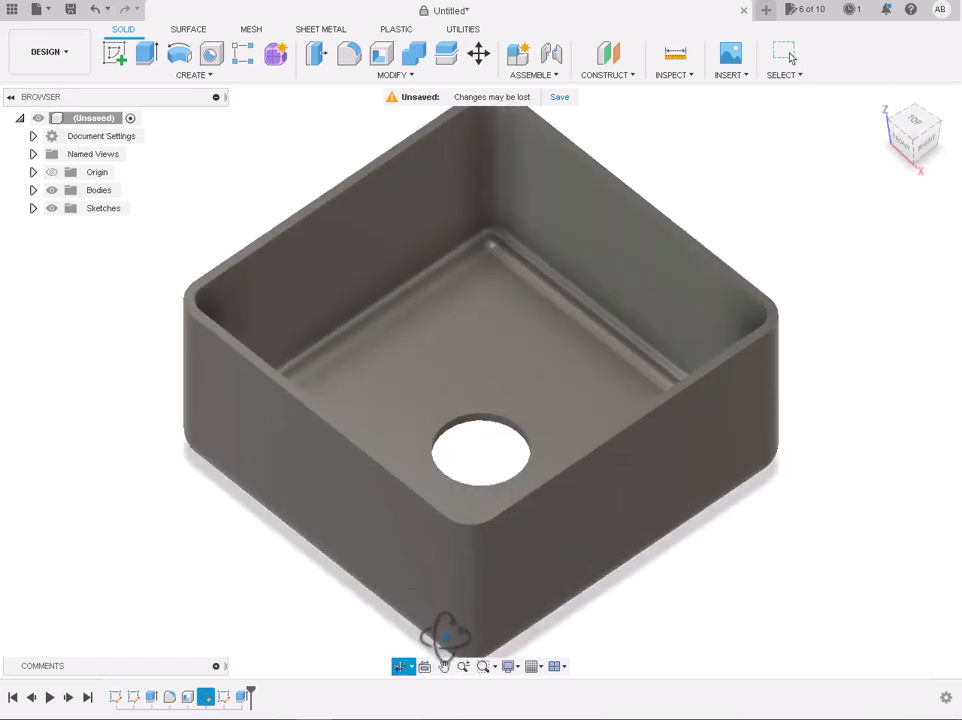
{"action": "left_click", "coordinate": [444, 666]}
{"action": "key", "text": "Escape"}
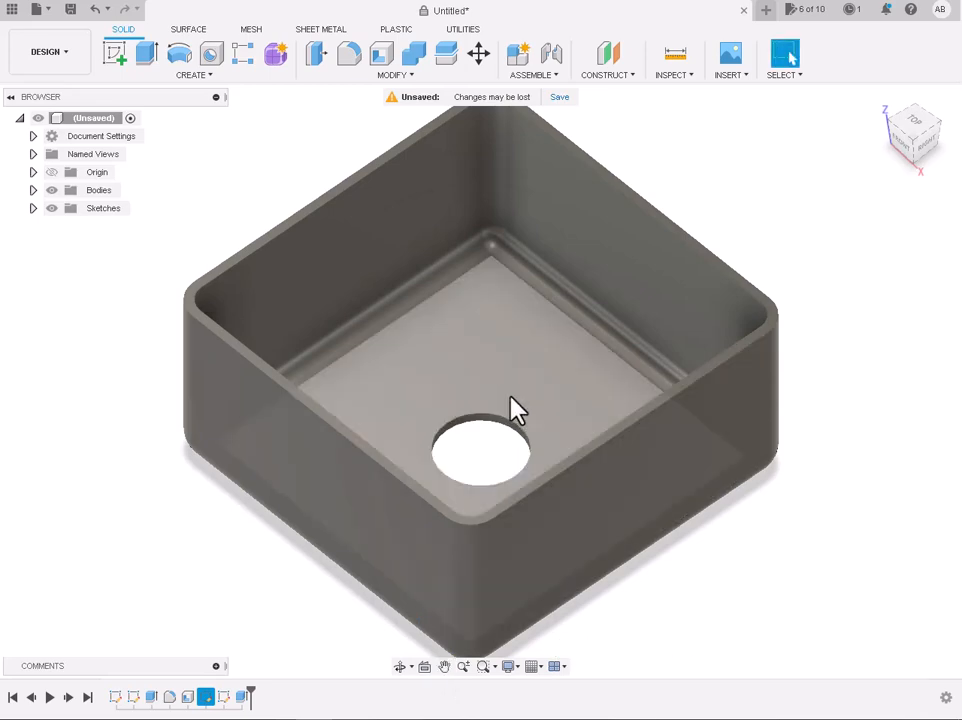
{"action": "left_click", "coordinate": [511, 403]}
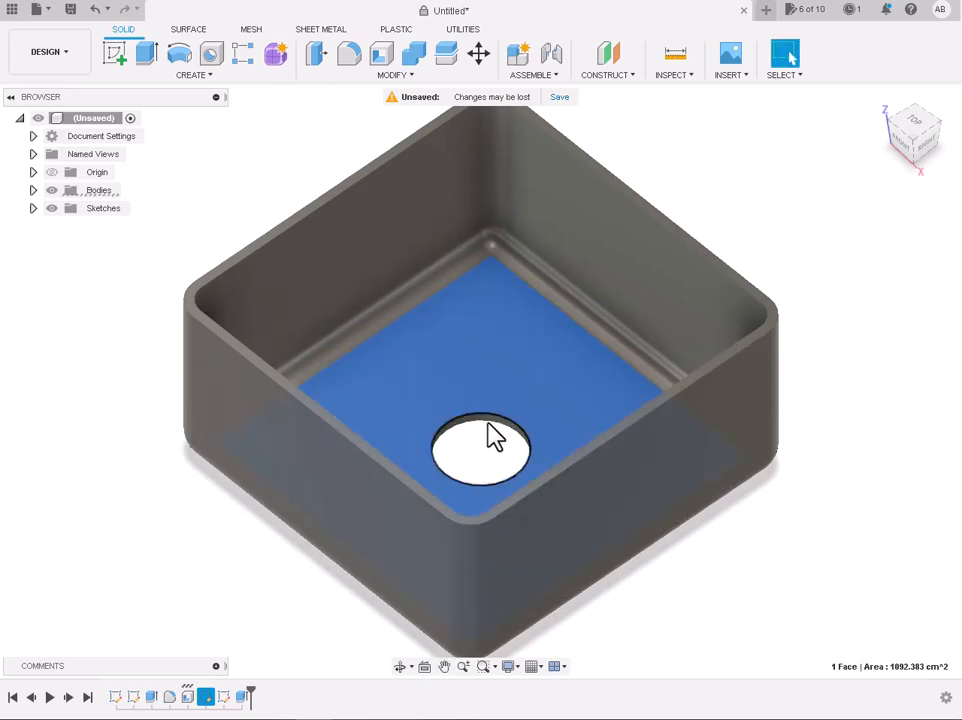
{"action": "left_click", "coordinate": [33, 208]}
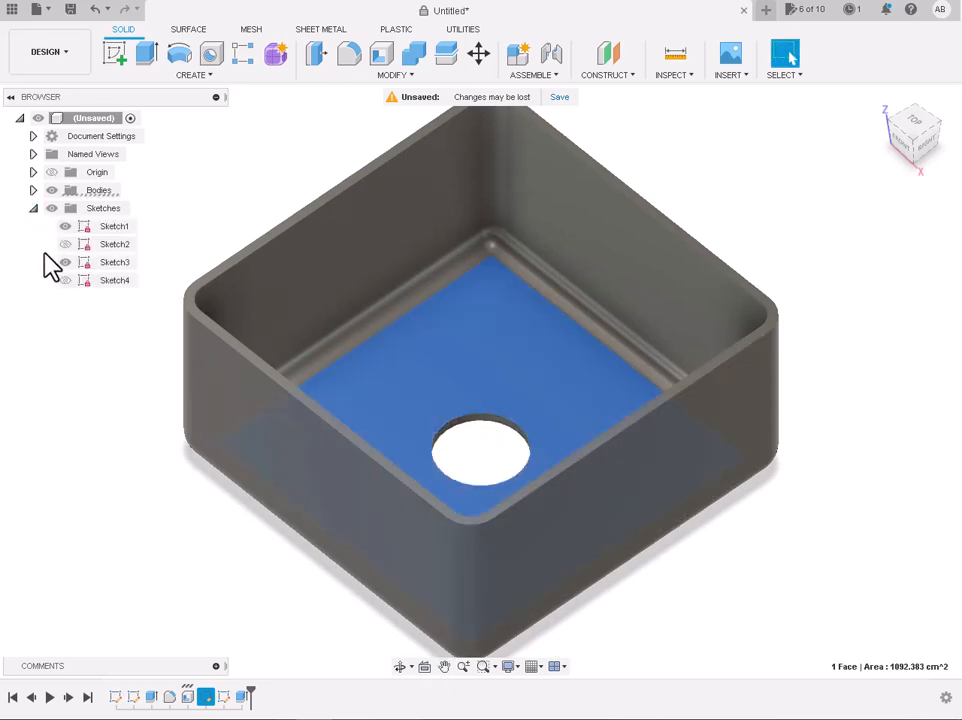
{"action": "left_click", "coordinate": [65, 280]}
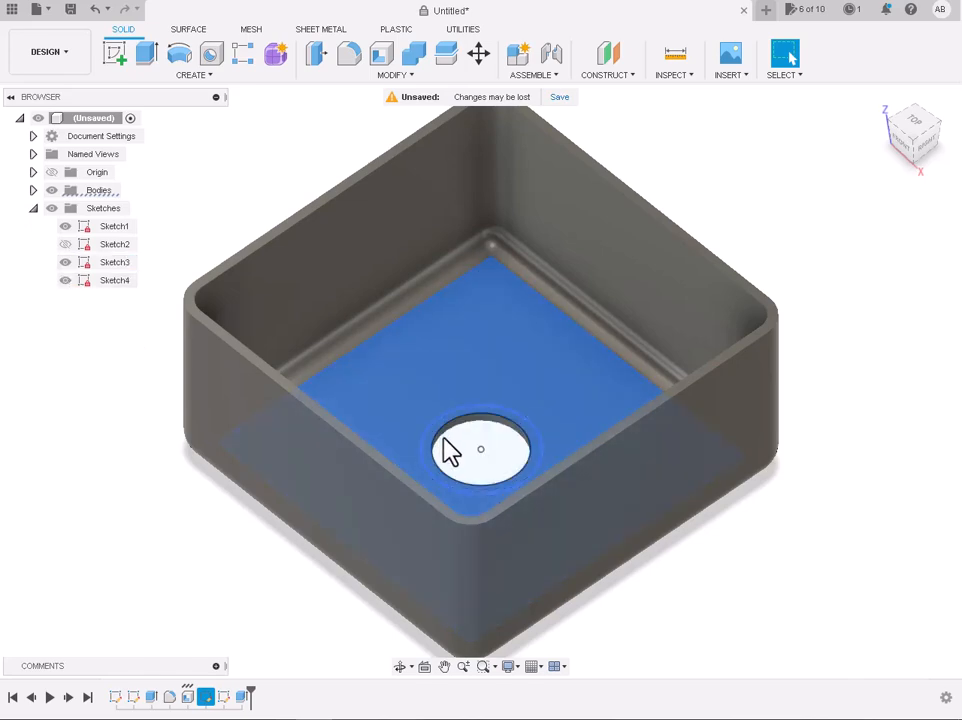
{"action": "left_click", "coordinate": [438, 444]}
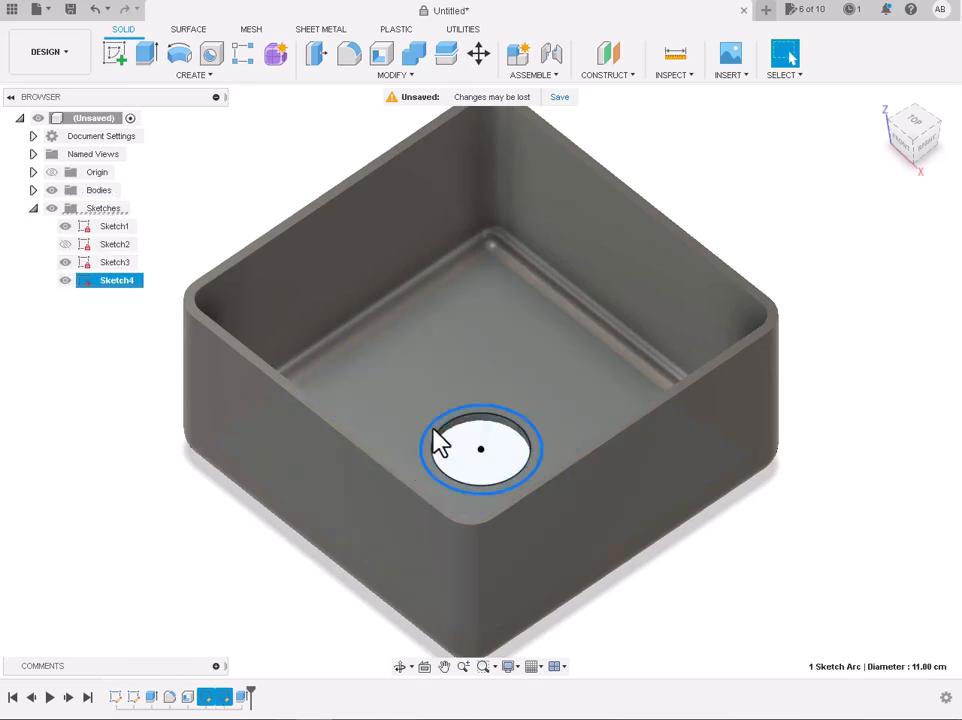
{"action": "left_click", "coordinate": [148, 58]}
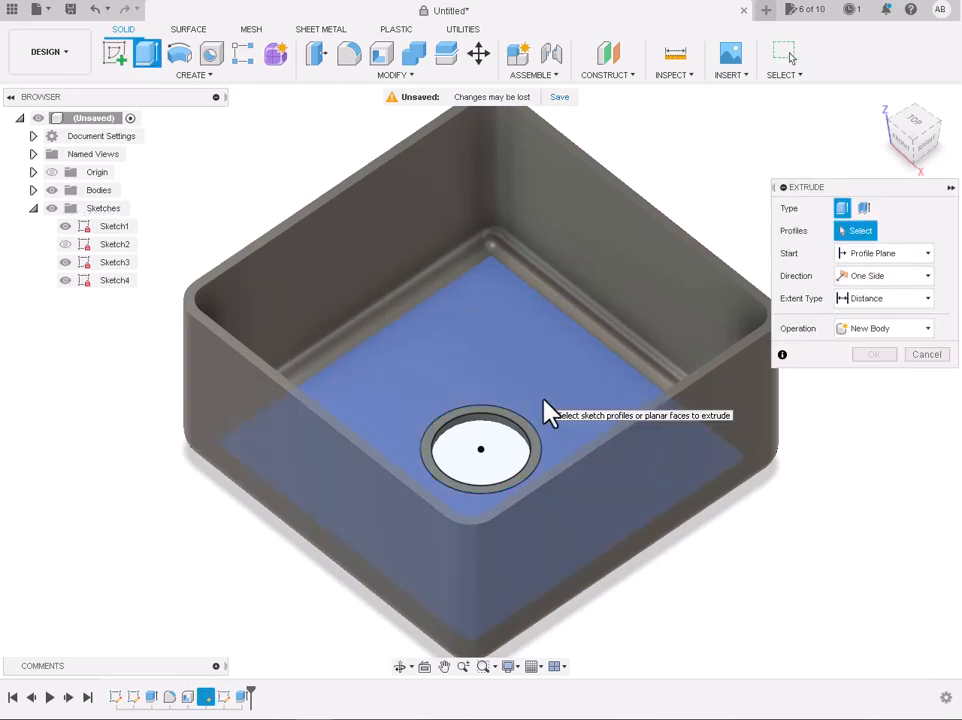
{"action": "key", "text": "Escape"}
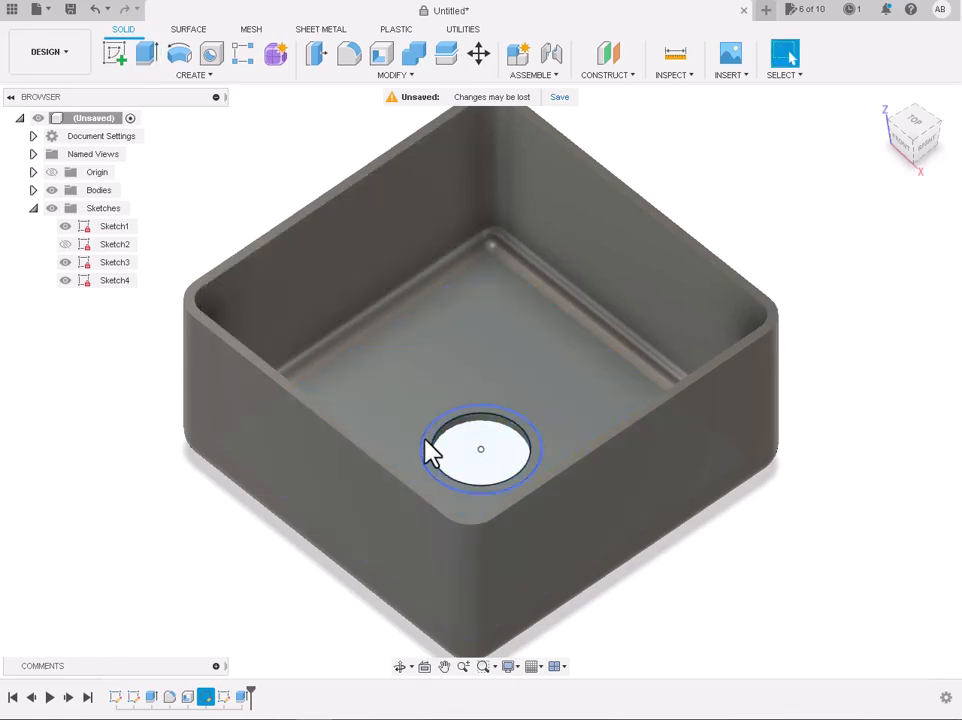
Step: Extrude the ring profile between the 9 cm and 11 cm circles by -0.3 cm as a cut into the floor
{"action": "scroll", "coordinate": [427, 440], "scroll_direction": "up", "scroll_amount": 3}
{"action": "left_click", "coordinate": [431, 442]}
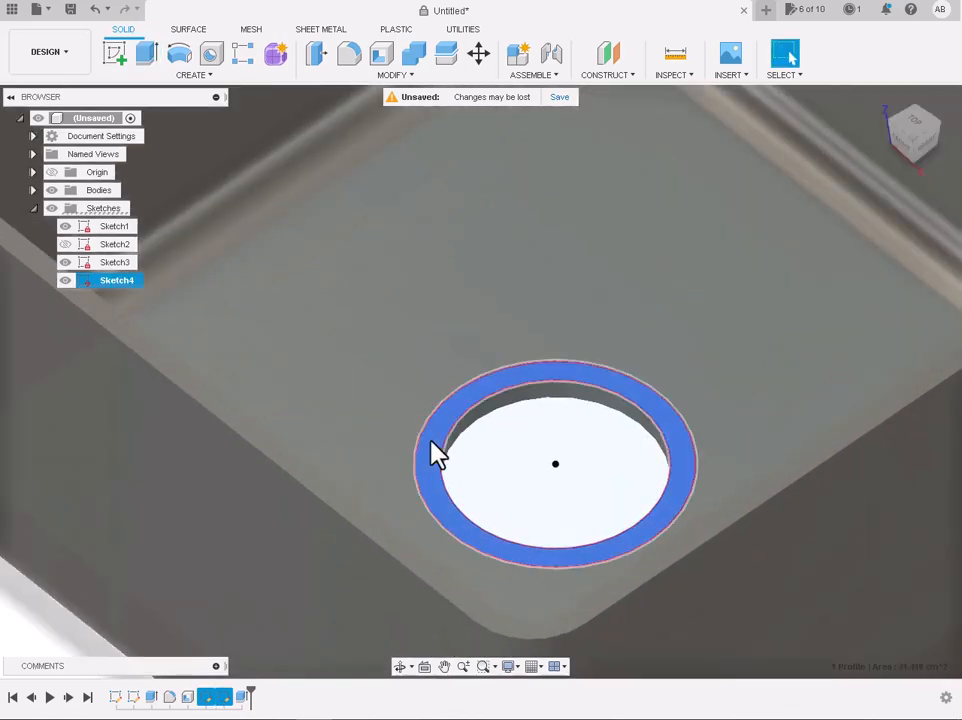
{"action": "scroll", "coordinate": [431, 441], "scroll_direction": "down", "scroll_amount": 2}
{"action": "scroll", "coordinate": [431, 442], "scroll_direction": "down", "scroll_amount": 3}
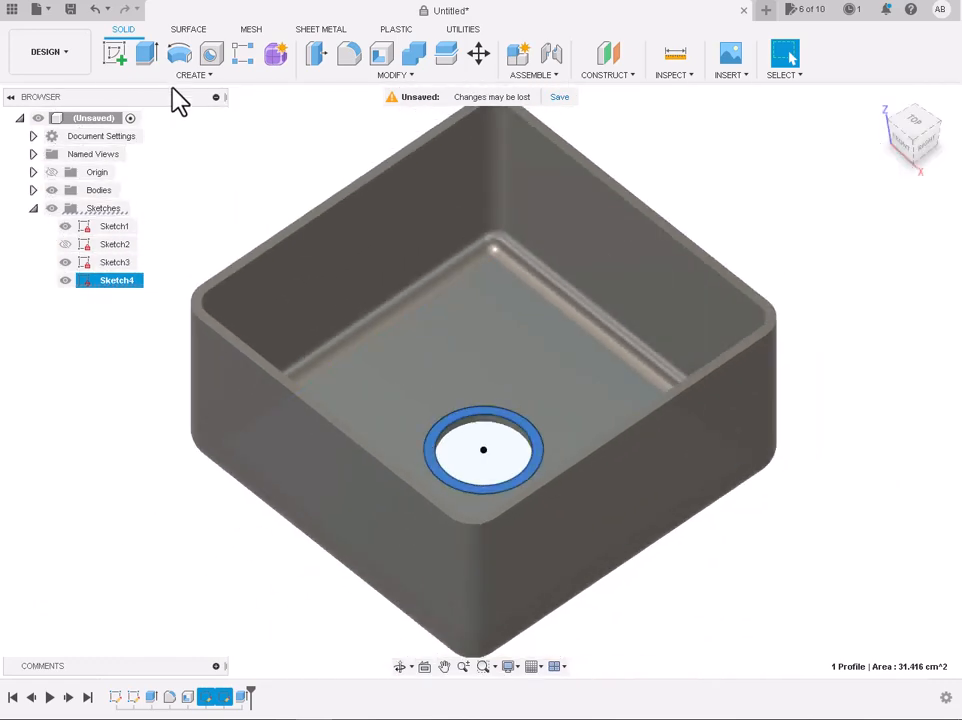
{"action": "left_click", "coordinate": [147, 54]}
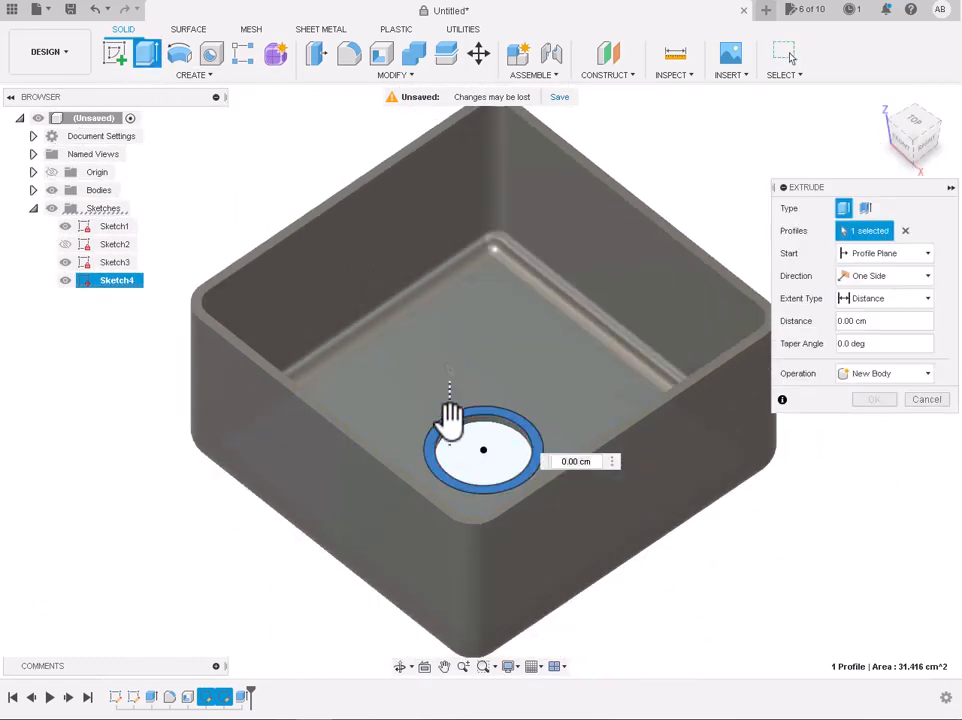
{"action": "left_click_drag", "start_coordinate": [451, 426], "coordinate": [451, 430]}
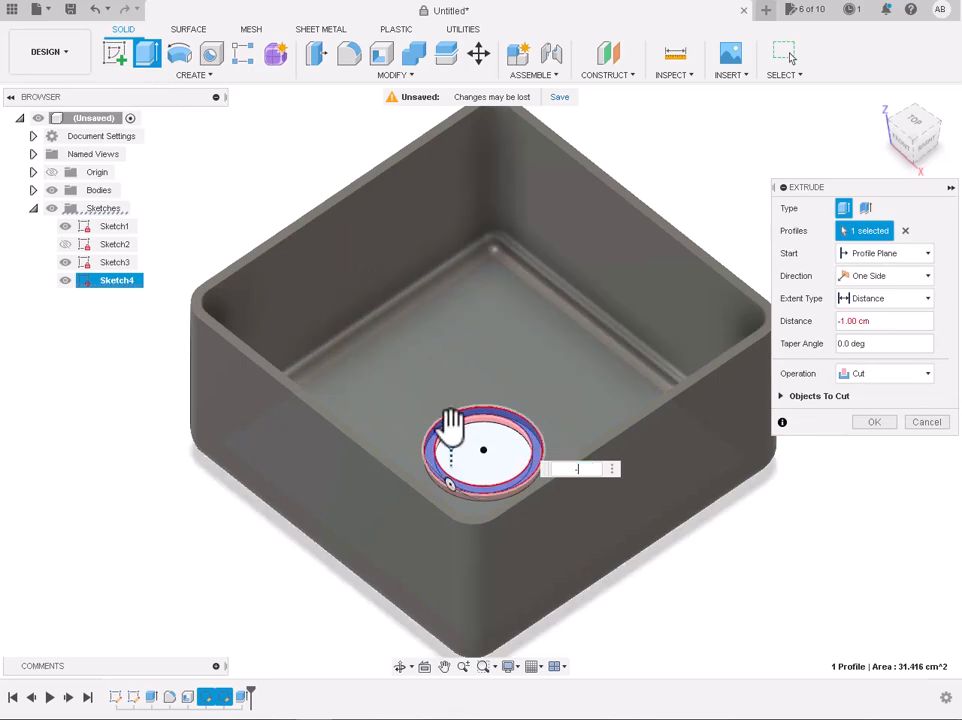
{"action": "type", "text": "-0.3"}
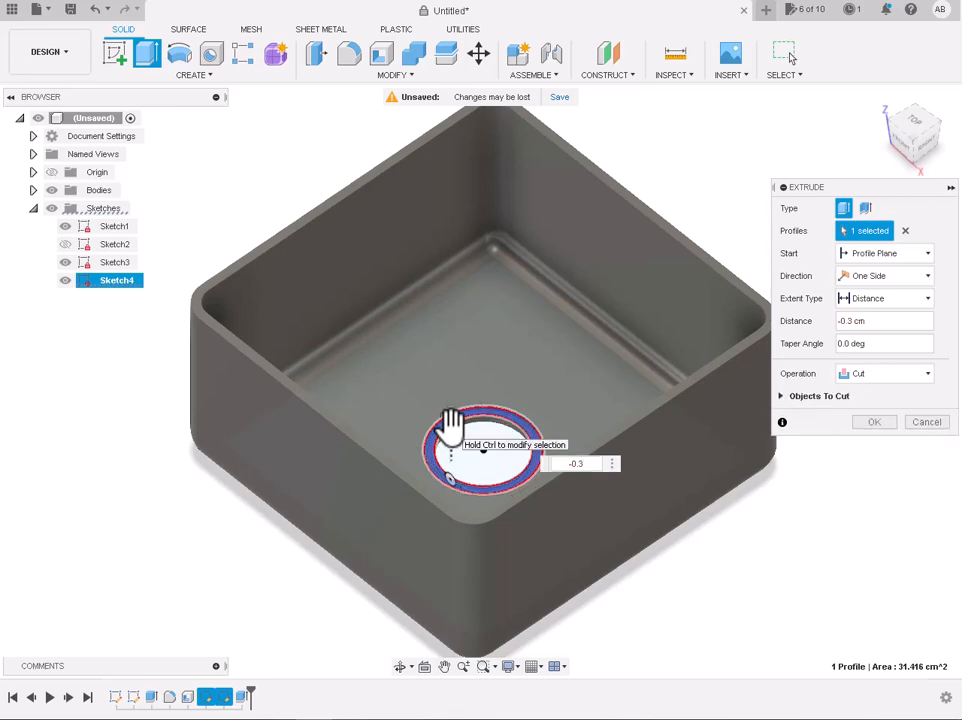
{"action": "left_click", "coordinate": [872, 423]}
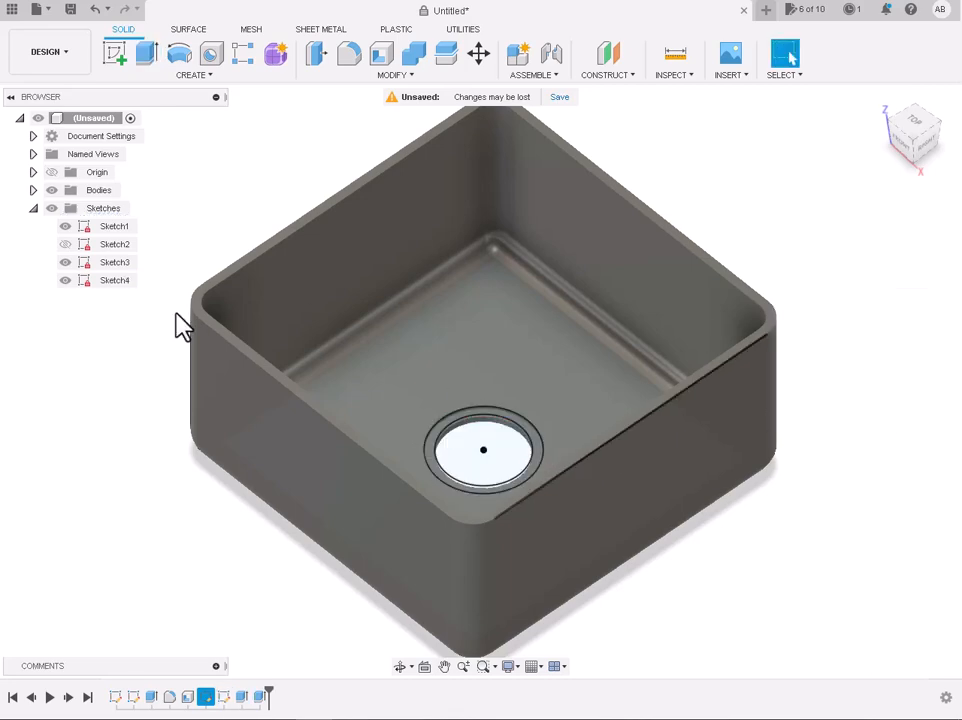
Step: Hide all sketches and set the model to the top view
{"action": "left_click", "coordinate": [52, 208]}
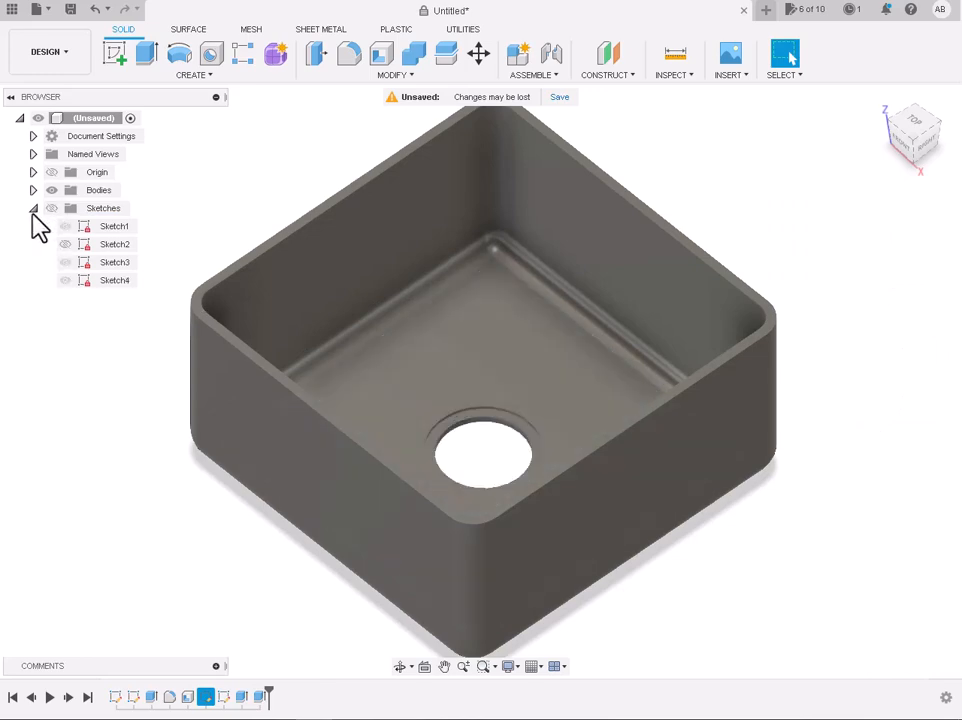
{"action": "left_click", "coordinate": [397, 667]}
{"action": "left_click_drag", "start_coordinate": [300, 505], "coordinate": [433, 617]}
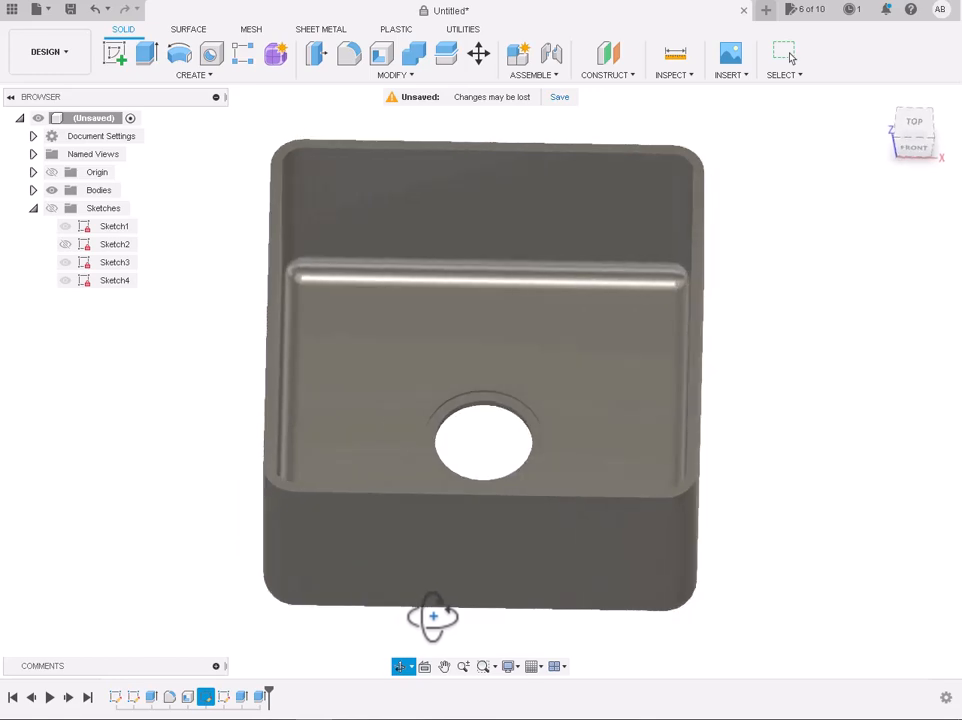
{"action": "left_click", "coordinate": [915, 126]}
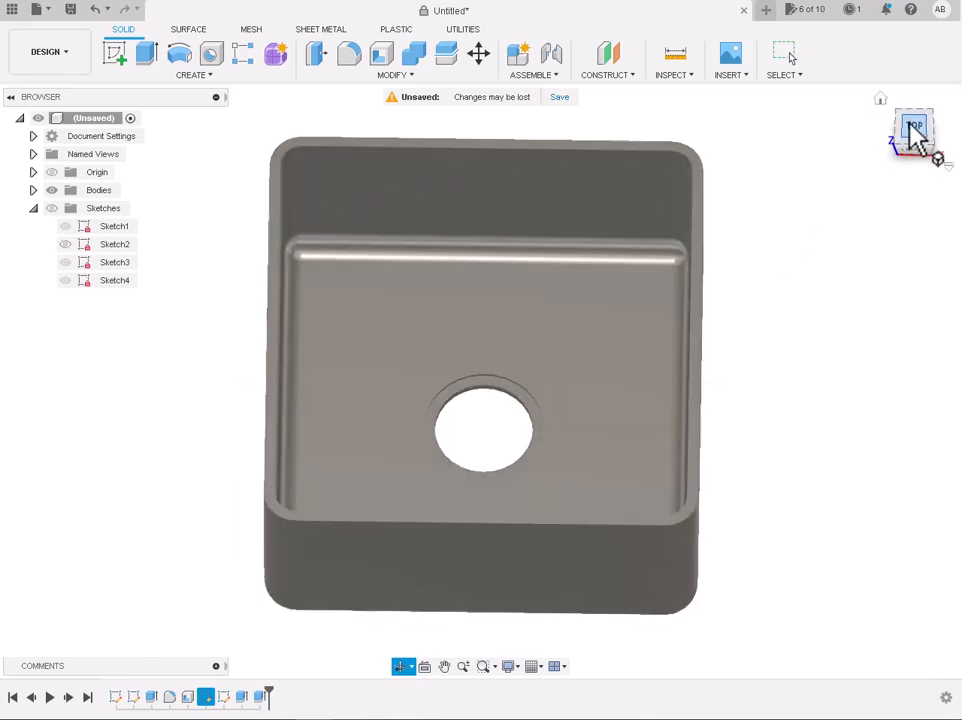